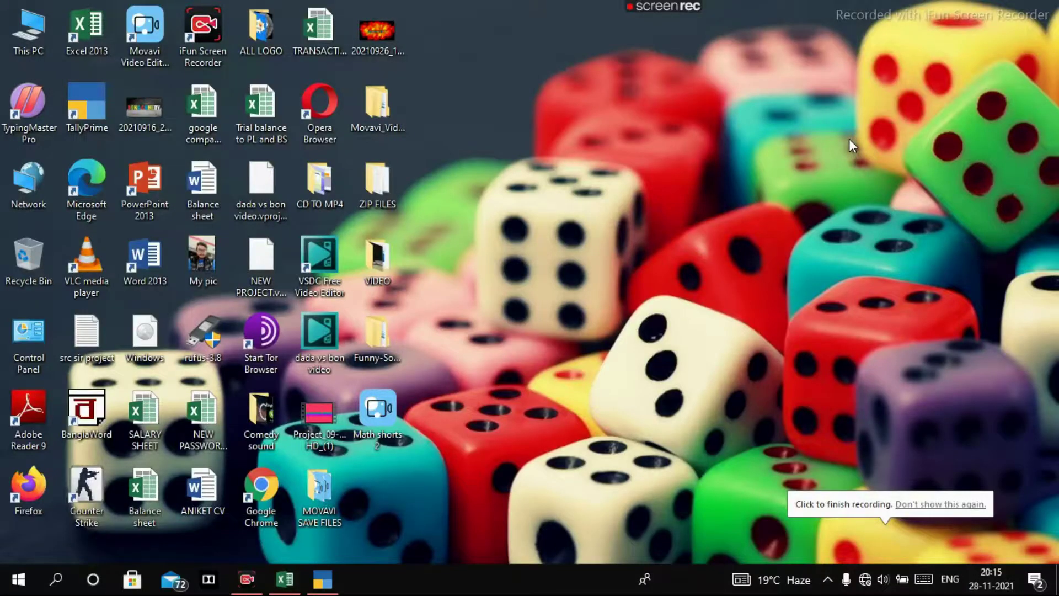
{"action": "right_click", "coordinate": [774, 112]}
{"action": "left_click", "coordinate": [822, 182]}
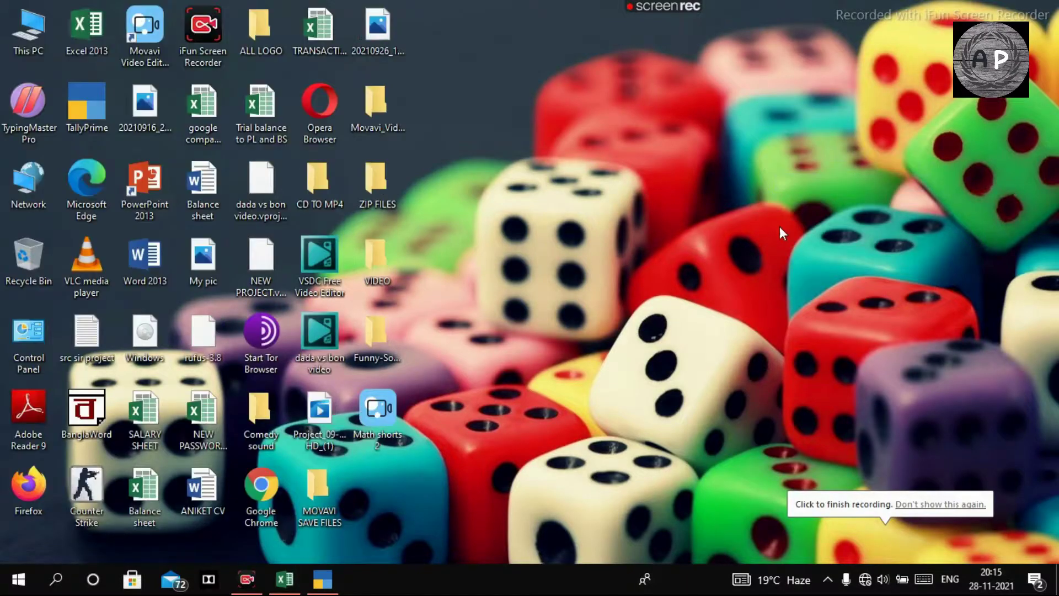
{"action": "right_click", "coordinate": [764, 151]}
{"action": "left_click", "coordinate": [767, 215]}
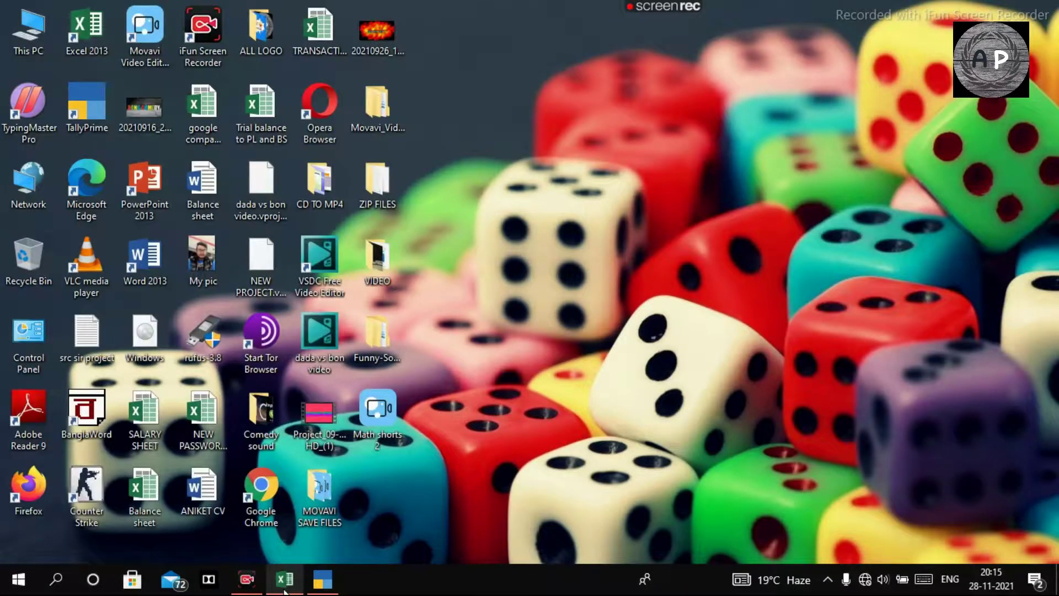
- Switch to the TRANSACTION workbook in Excel and examine the employee salary table, its heading and the salary total
{"action": "left_click", "coordinate": [285, 591]}
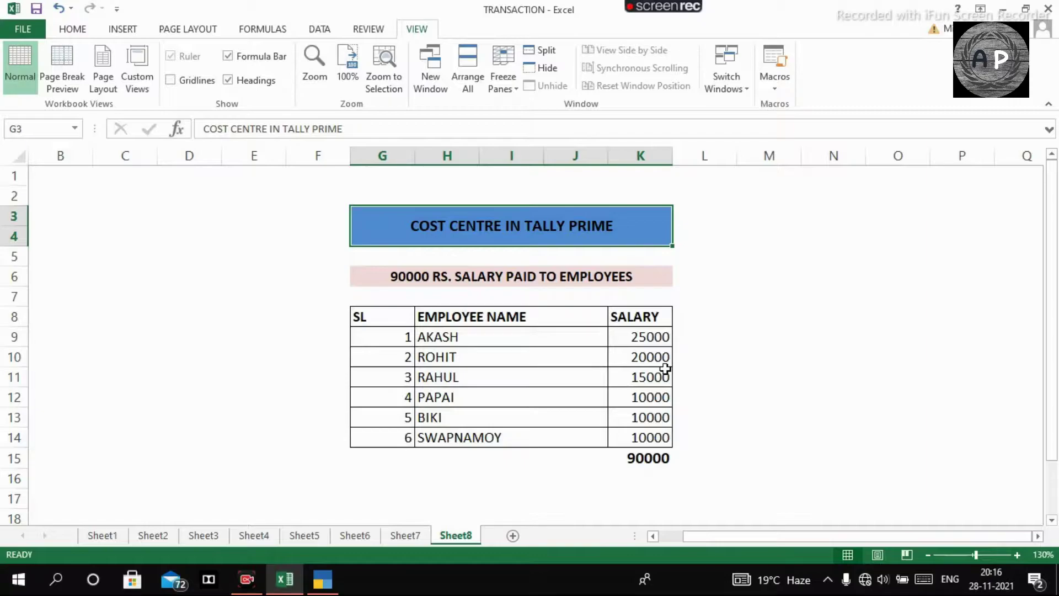
{"action": "left_click", "coordinate": [394, 279]}
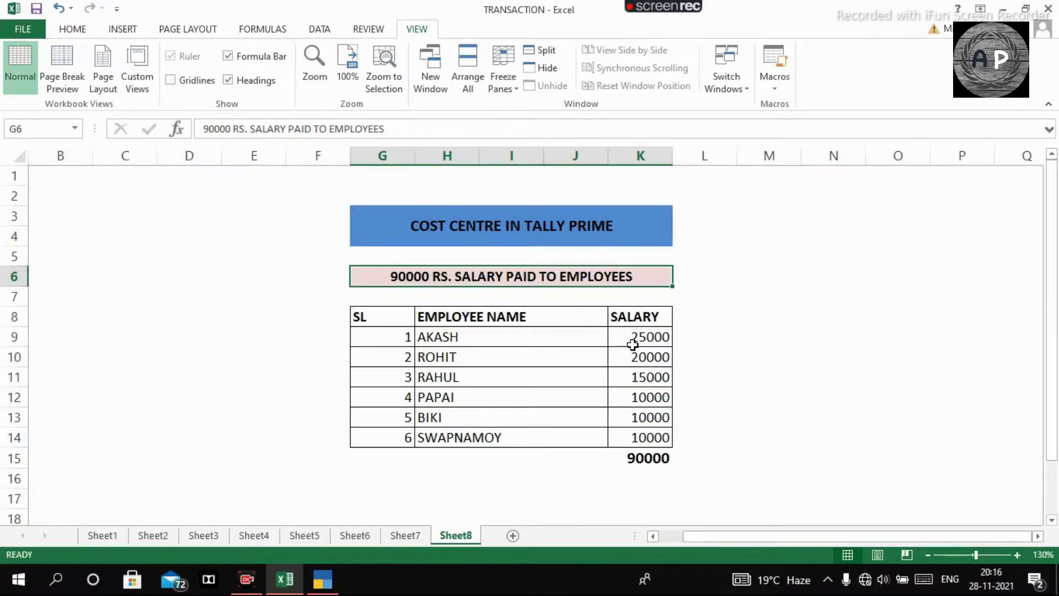
{"action": "left_click", "coordinate": [402, 336]}
{"action": "left_click", "coordinate": [406, 437]}
{"action": "left_click_drag", "start_coordinate": [409, 339], "coordinate": [634, 423]}
{"action": "left_click", "coordinate": [833, 396]}
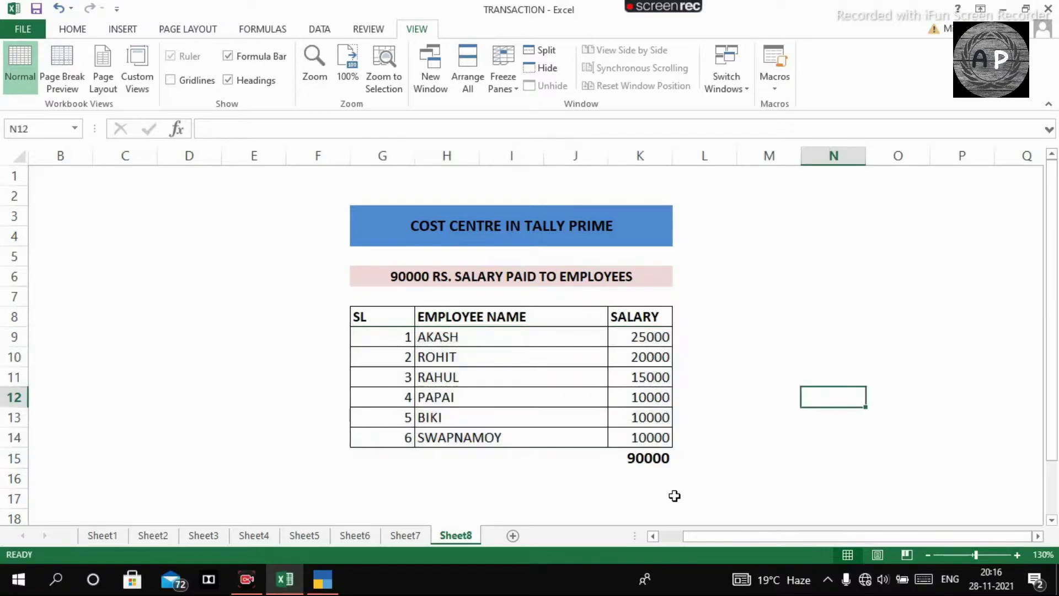
{"action": "left_click", "coordinate": [653, 464]}
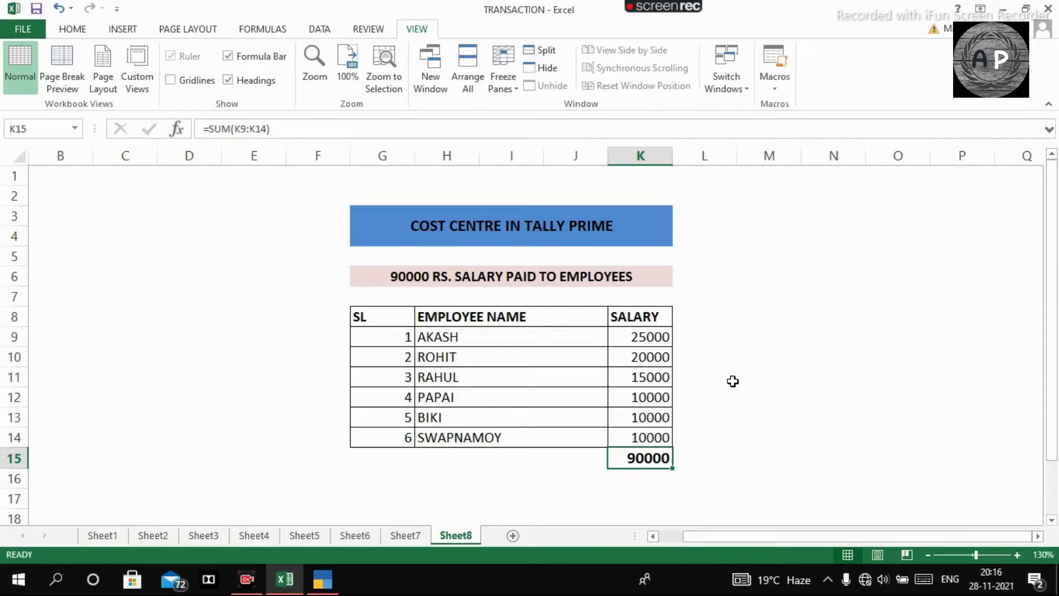
- Switch to TallyPrime, enable Cost Centres in the company features and save the feature settings
{"action": "left_click", "coordinate": [323, 579]}
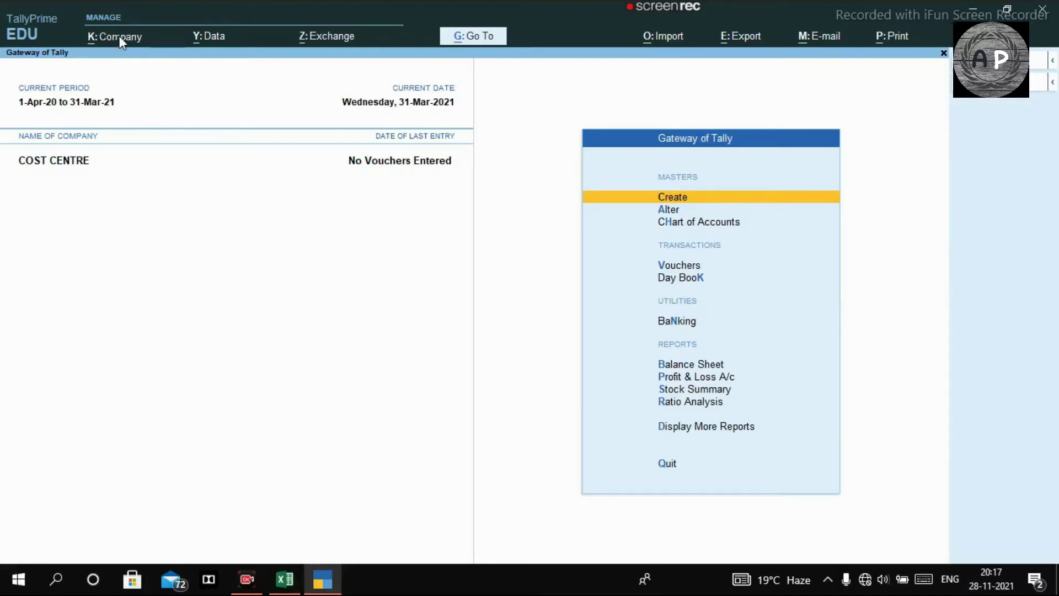
{"action": "key", "text": "alt+k"}
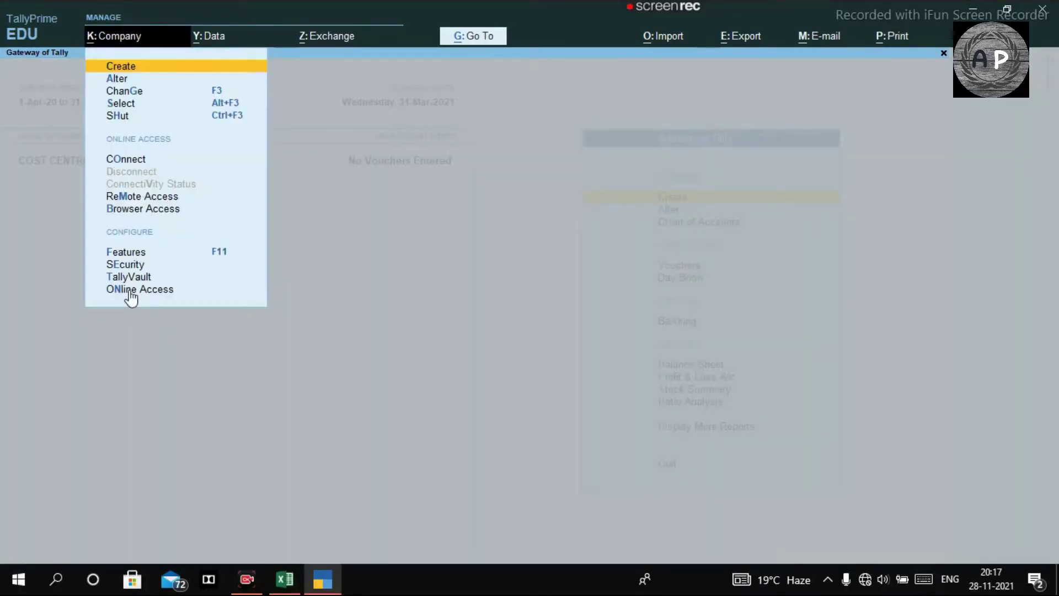
{"action": "left_click", "coordinate": [179, 247]}
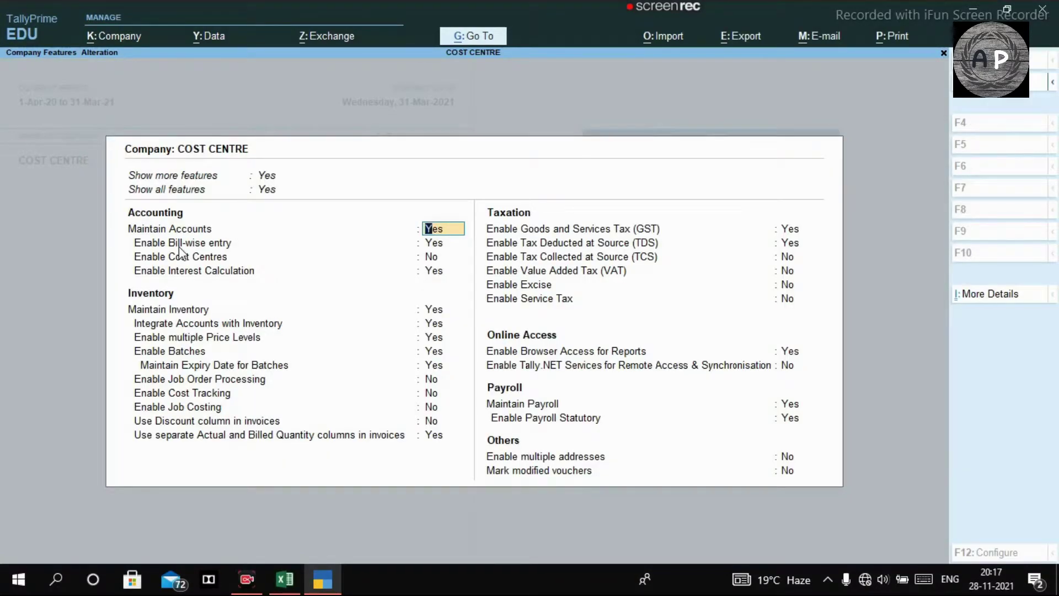
{"action": "key", "text": "Down"}
{"action": "key", "text": "Down"}
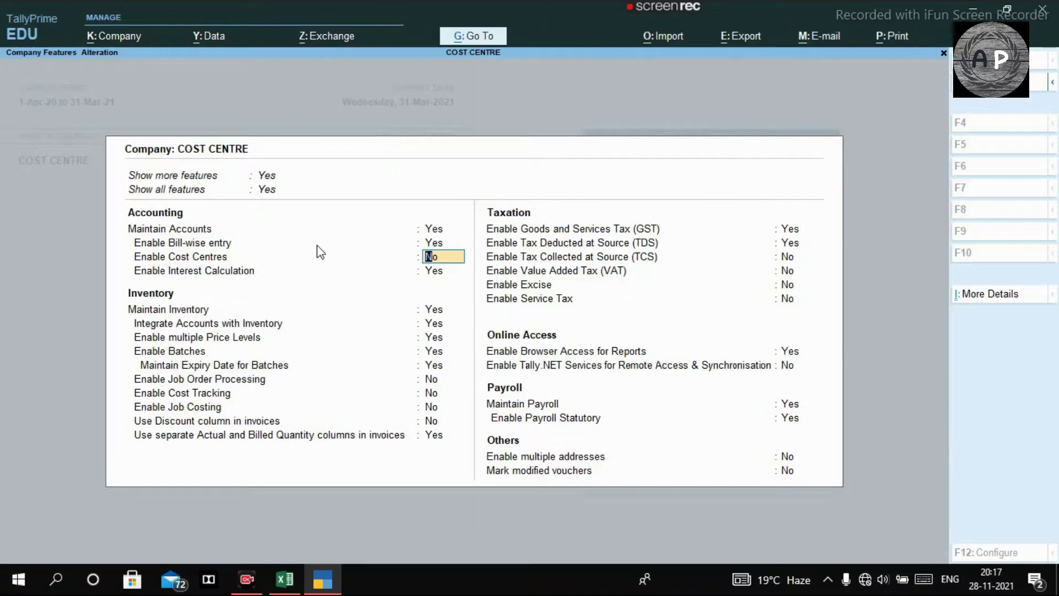
{"action": "type", "text": "Y"}
{"action": "key", "text": "Return"}
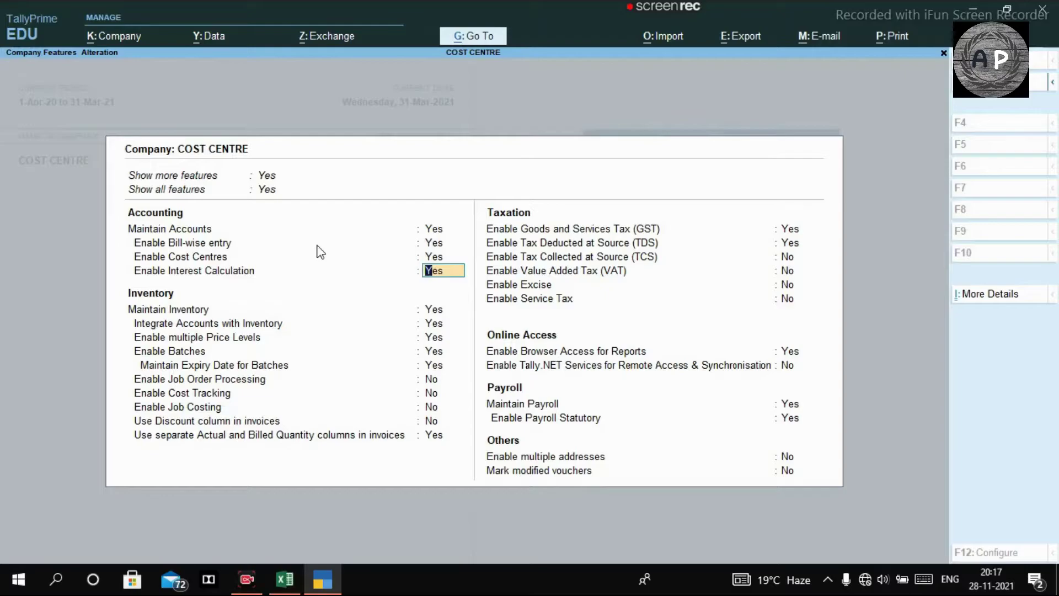
{"action": "key", "text": "ctrl"}
{"action": "key", "text": "ctrl+a"}
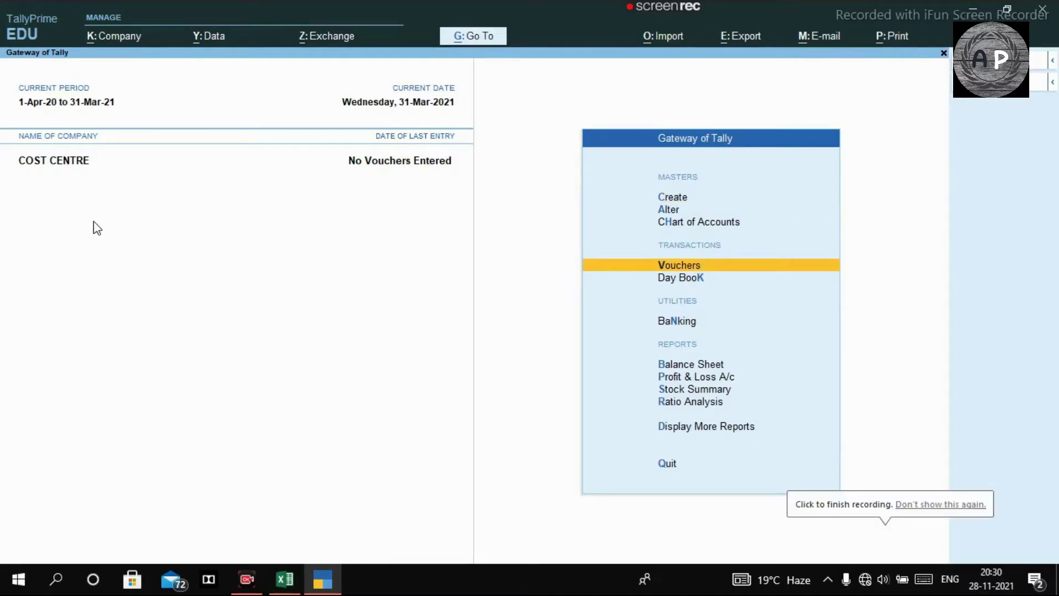
- Start a payment voucher and create its debit ledger SALARY PAID under Indirect Expenses, with ledger type Not Applicable and supply type Services
{"action": "key", "text": "Return"}
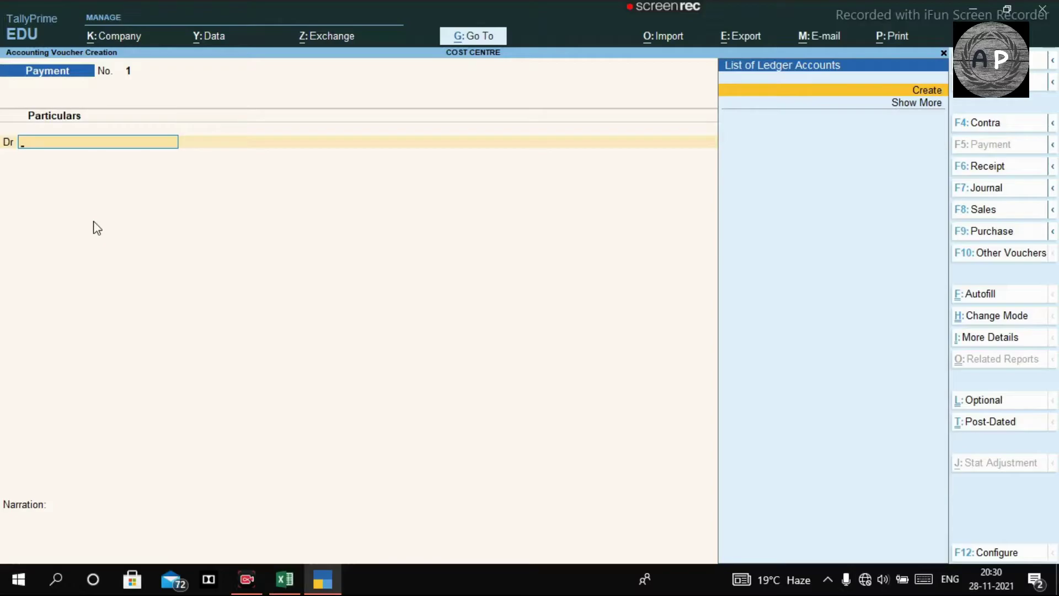
{"action": "key", "text": "alt+c"}
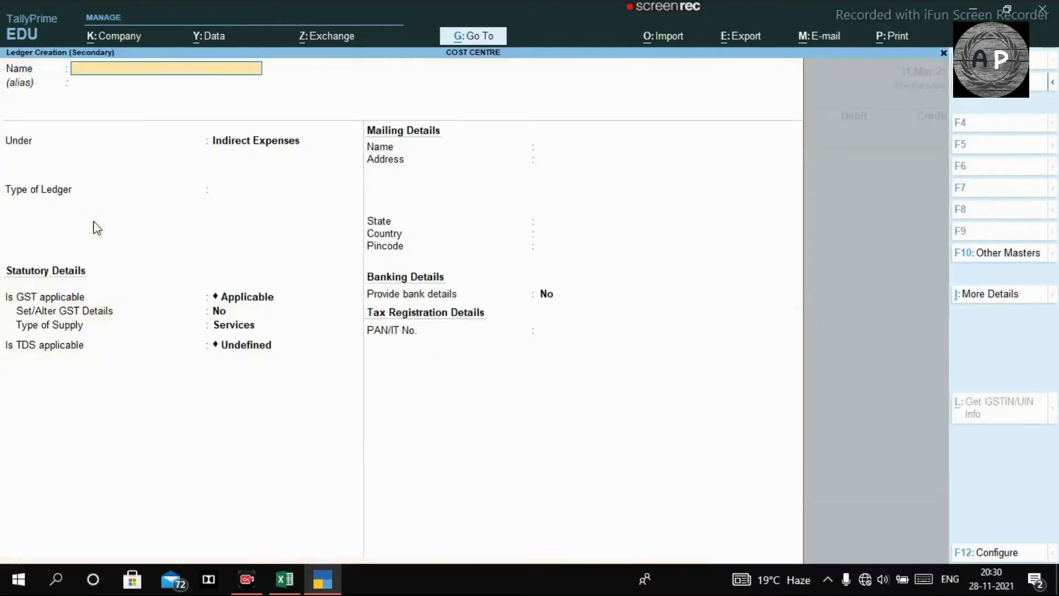
{"action": "type", "text": "SAI"}
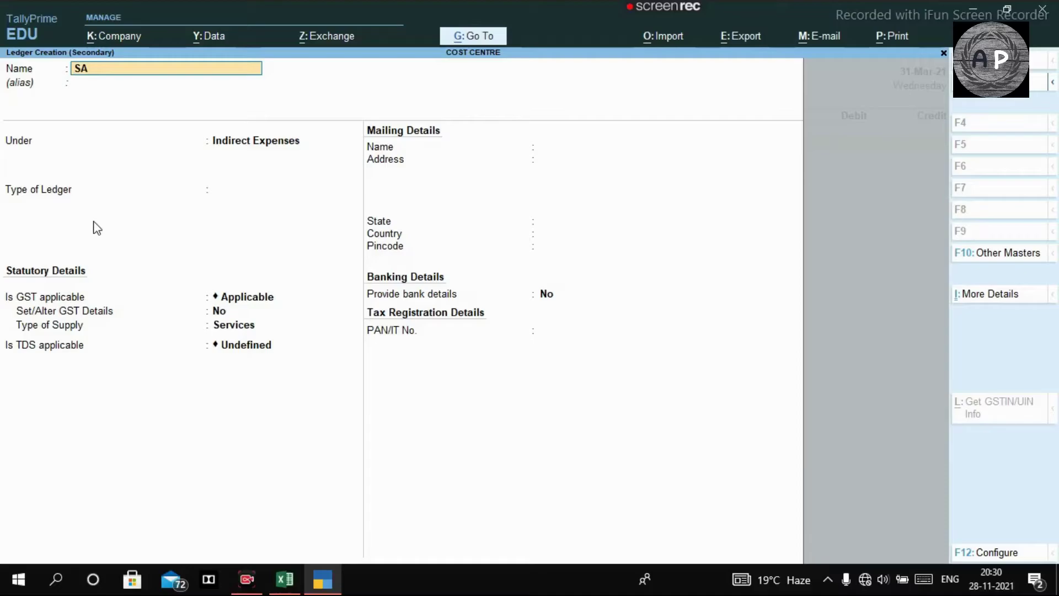
{"action": "key", "text": "BackSpace"}
{"action": "key", "text": "BackSpace"}
{"action": "type", "text": "SALARY PAID"}
{"action": "key", "text": "Return"}
{"action": "key", "text": "Return"}
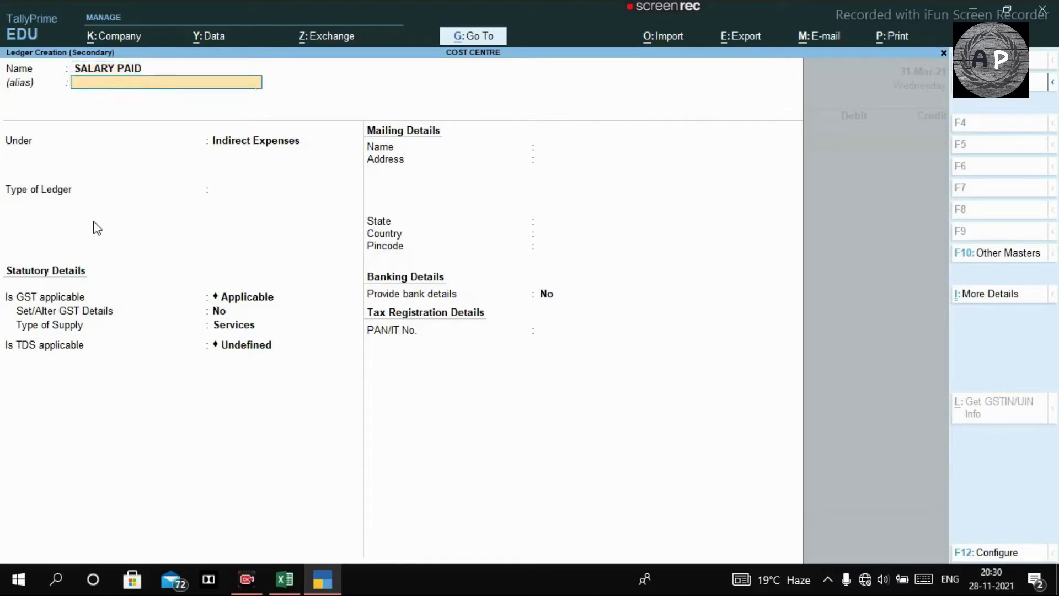
{"action": "key", "text": "Return"}
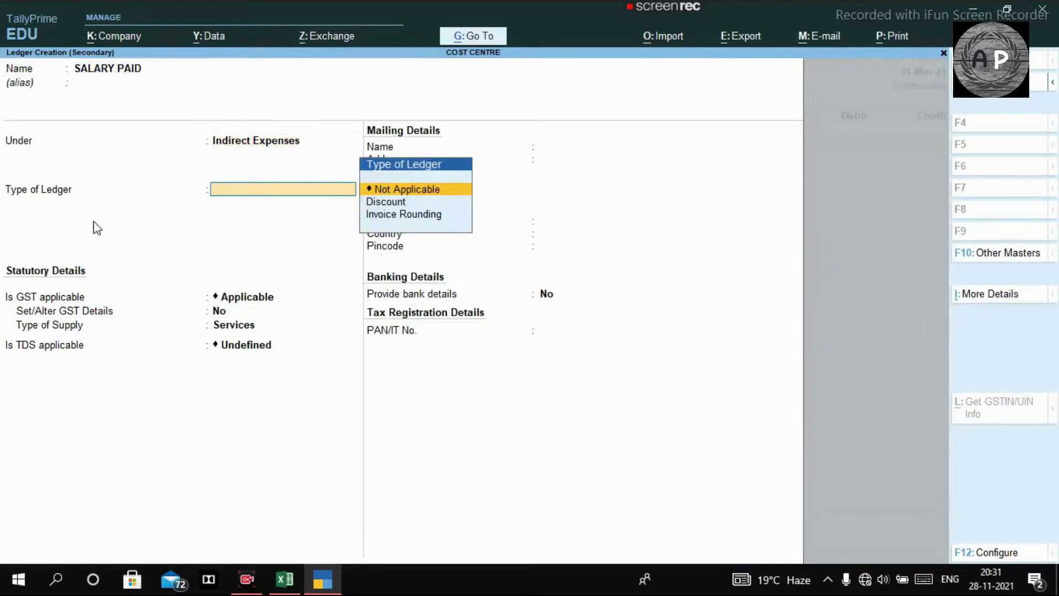
{"action": "key", "text": "Return"}
{"action": "key", "text": "Return"}
{"action": "key", "text": "Return"}
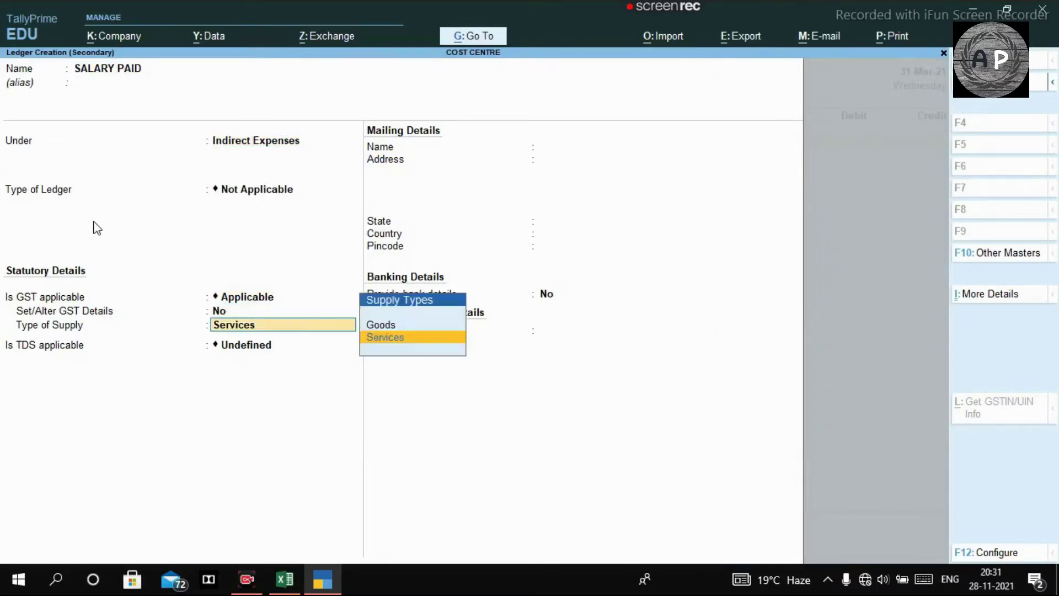
{"action": "key", "text": "Return"}
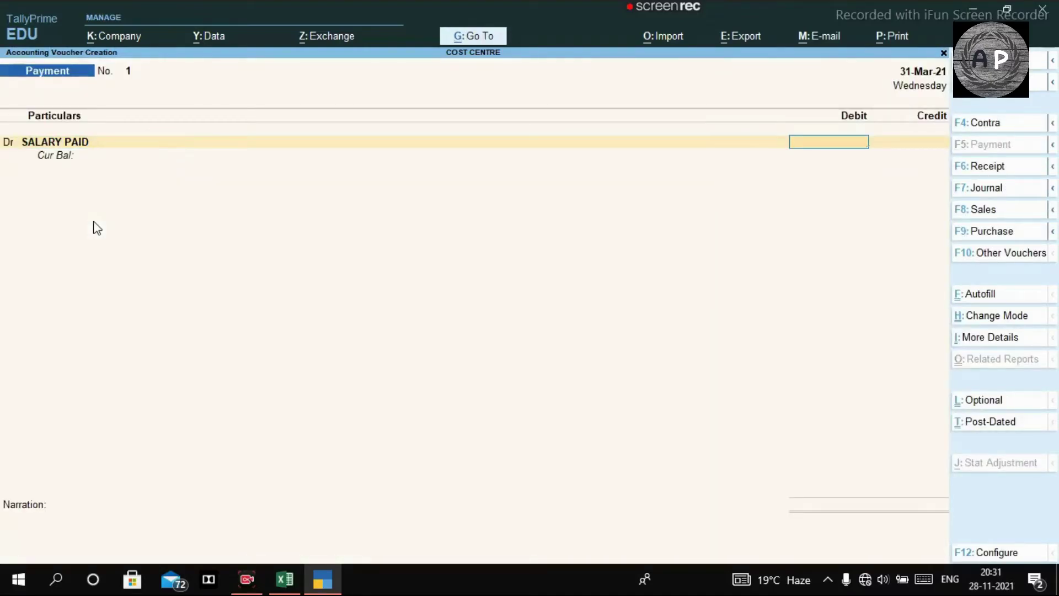
- Check the total salary in the Excel workbook and enter 90000 as the SALARY PAID debit amount in TallyPrime
{"action": "type", "text": "9"}
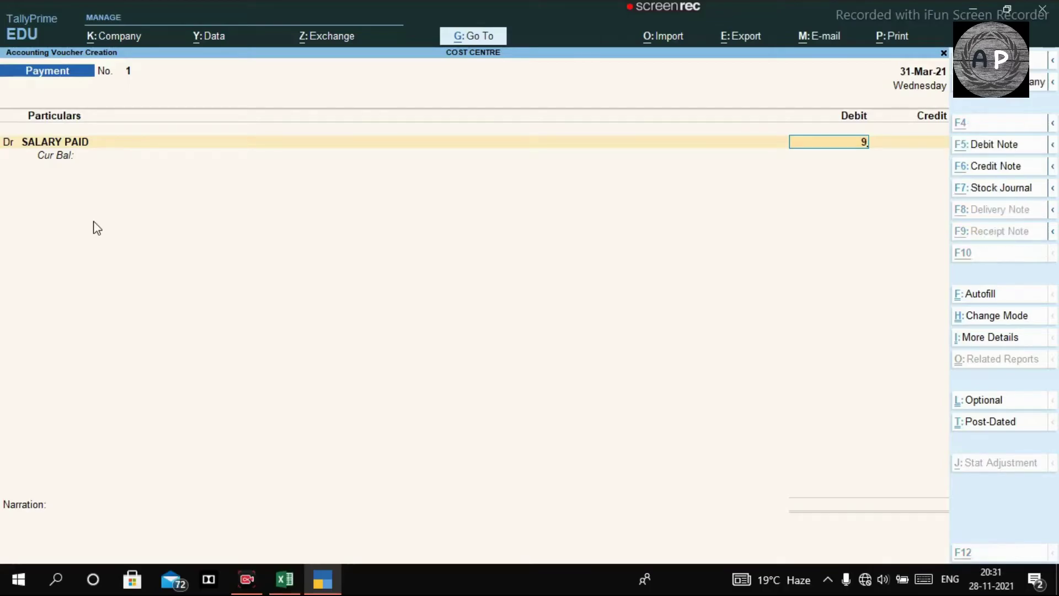
{"action": "key", "text": "alt+Tab"}
{"action": "key", "text": "alt+Tab"}
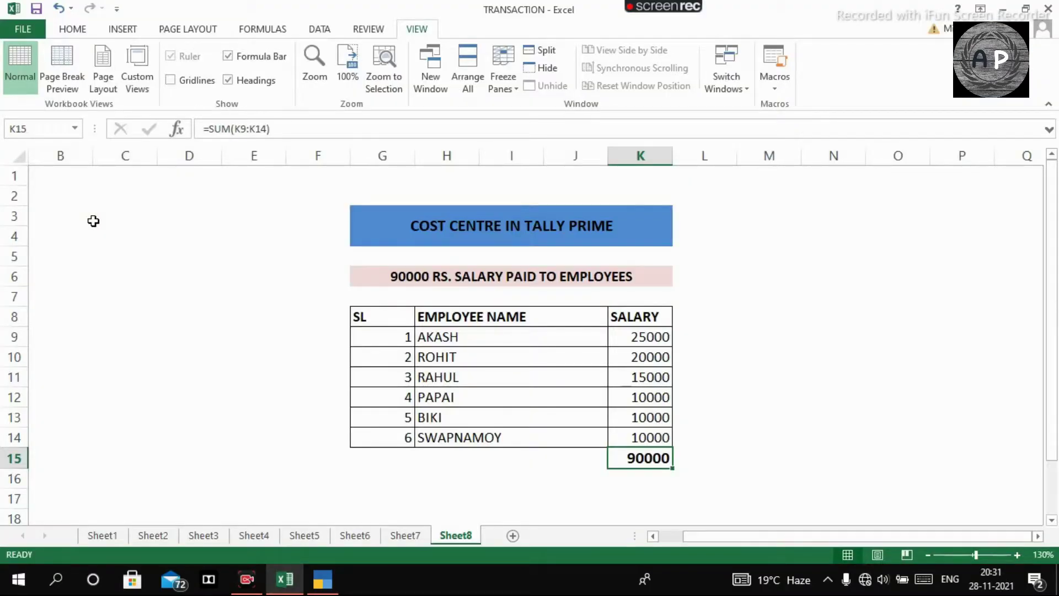
{"action": "key", "text": "alt+Tab"}
{"action": "key", "text": "alt+Tab"}
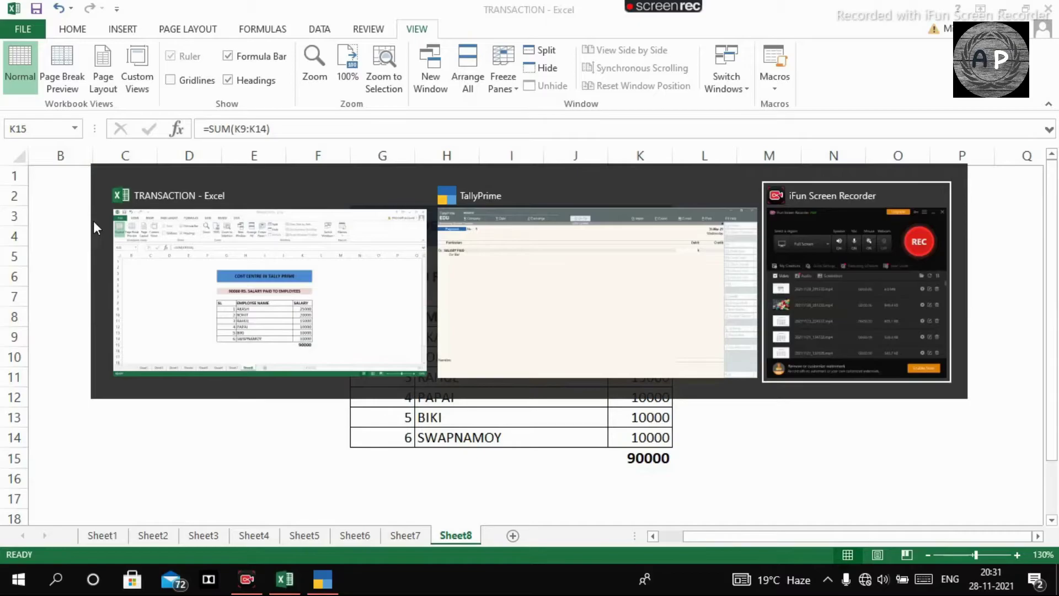
{"action": "key", "text": "alt+shift+Tab"}
{"action": "type", "text": "0000"}
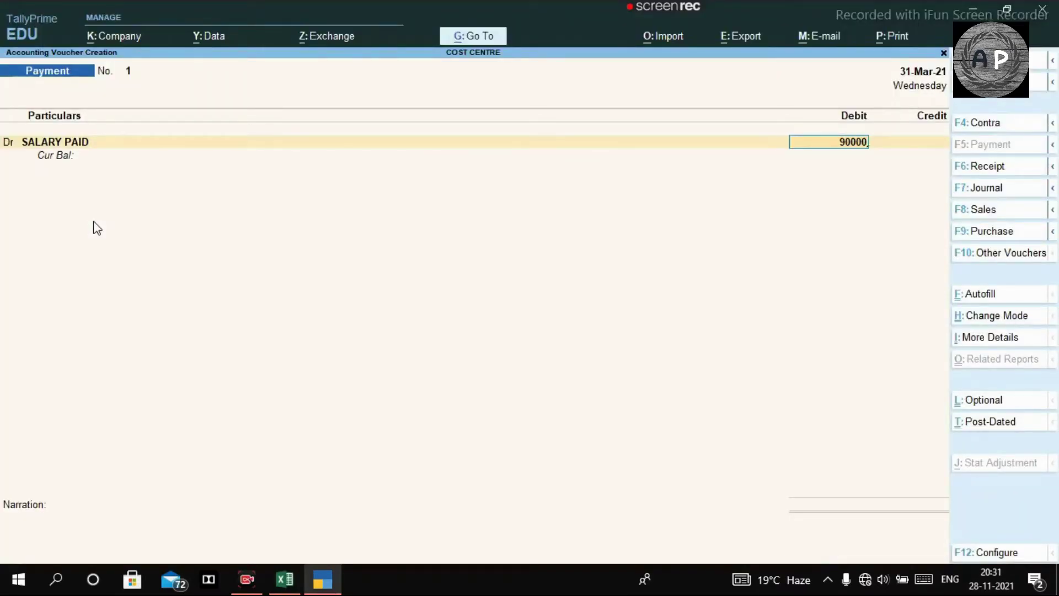
{"action": "key", "text": "Return"}
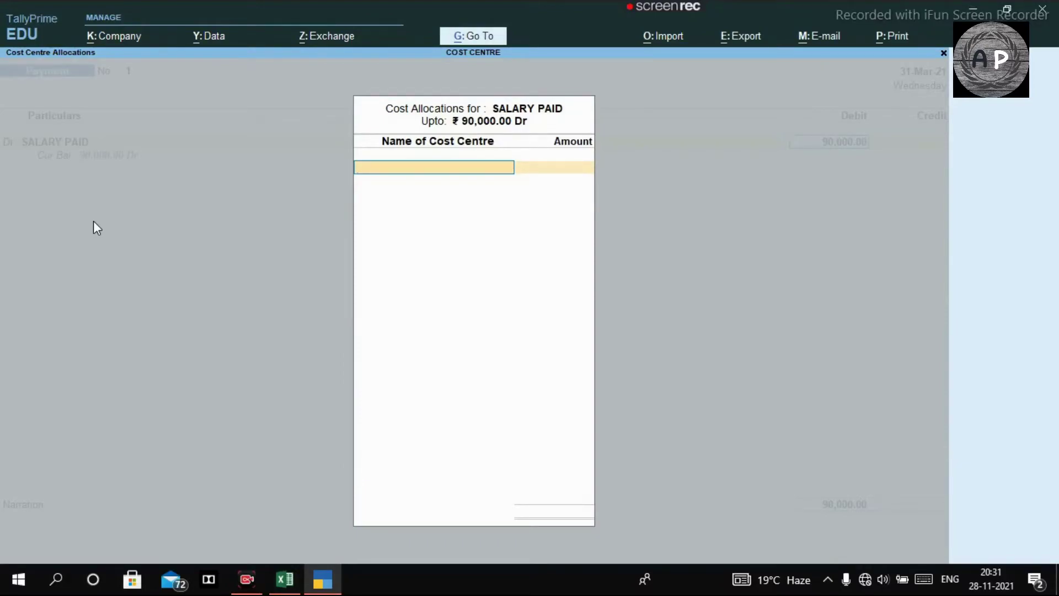
- Create a cost centre under Primary named after the first employee in the Excel salary table
{"action": "key", "text": "alt+c"}
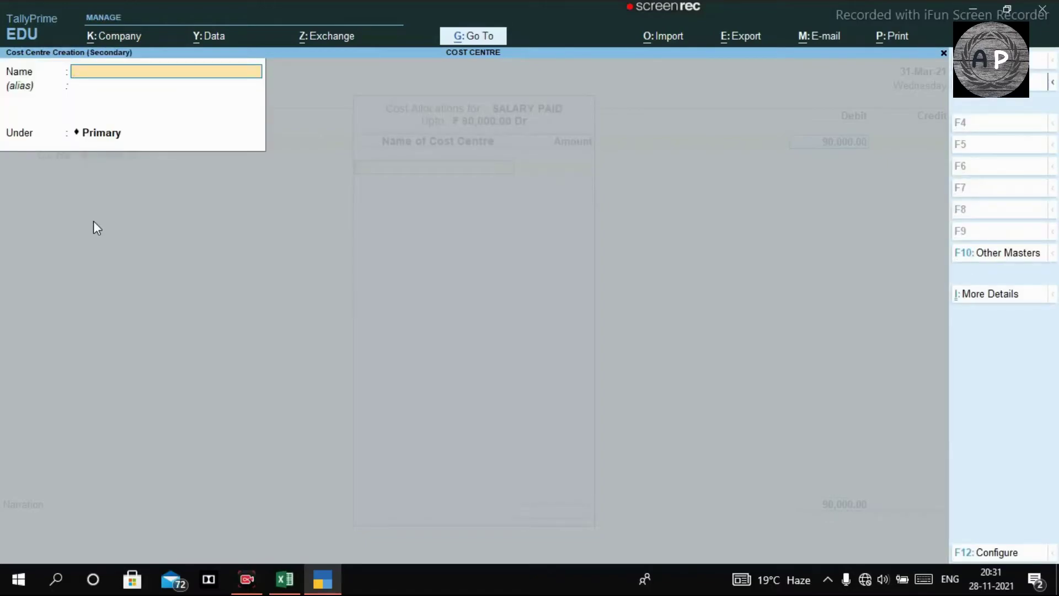
{"action": "key", "text": "alt+Tab"}
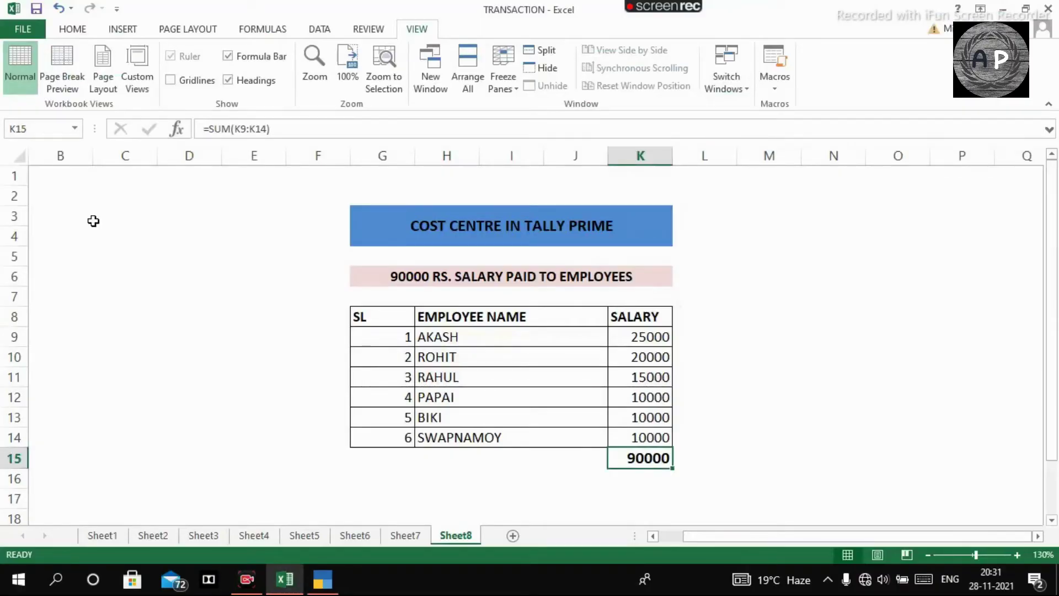
{"action": "key", "text": "alt+Tab"}
{"action": "type", "text": "AKASH"}
{"action": "key", "text": "Return"}
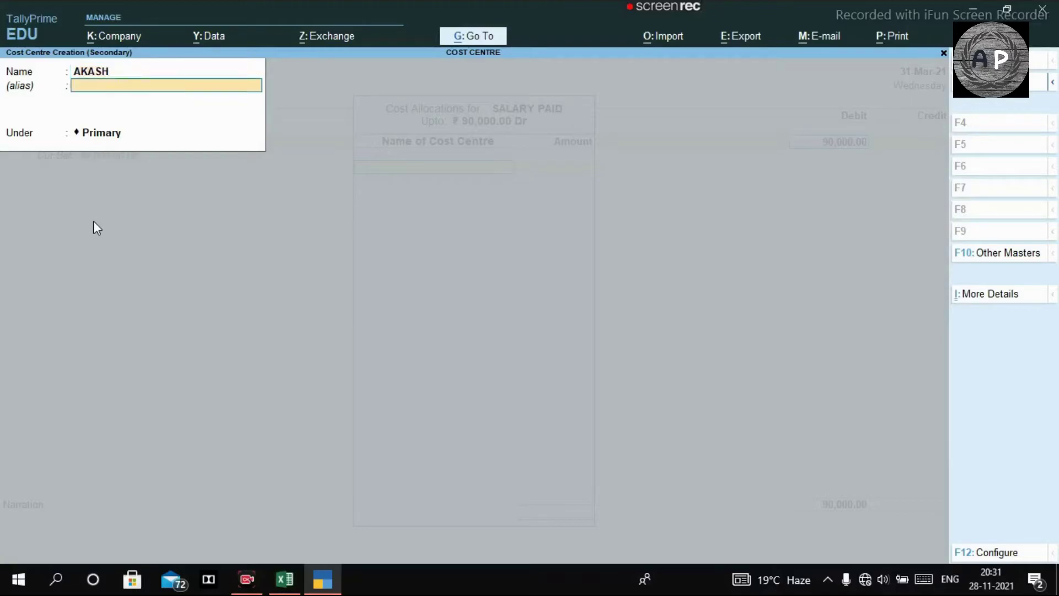
{"action": "key", "text": "Return"}
{"action": "key", "text": "Return"}
{"action": "key", "text": "Return"}
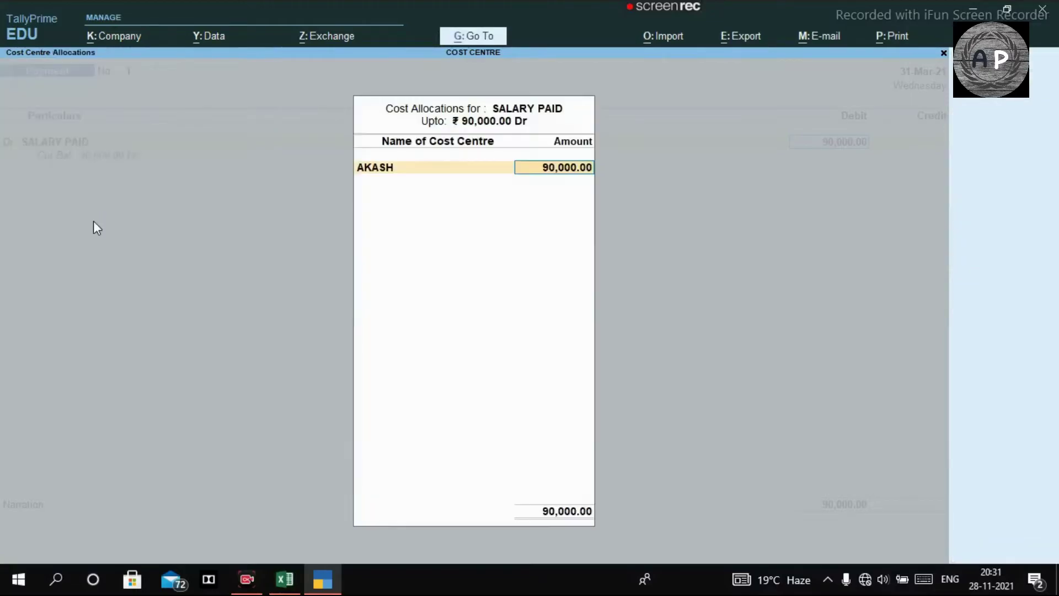
- Look up the first employee's salary in Excel and allocate 25000 to that employee's cost centre
{"action": "key", "text": "alt+Tab"}
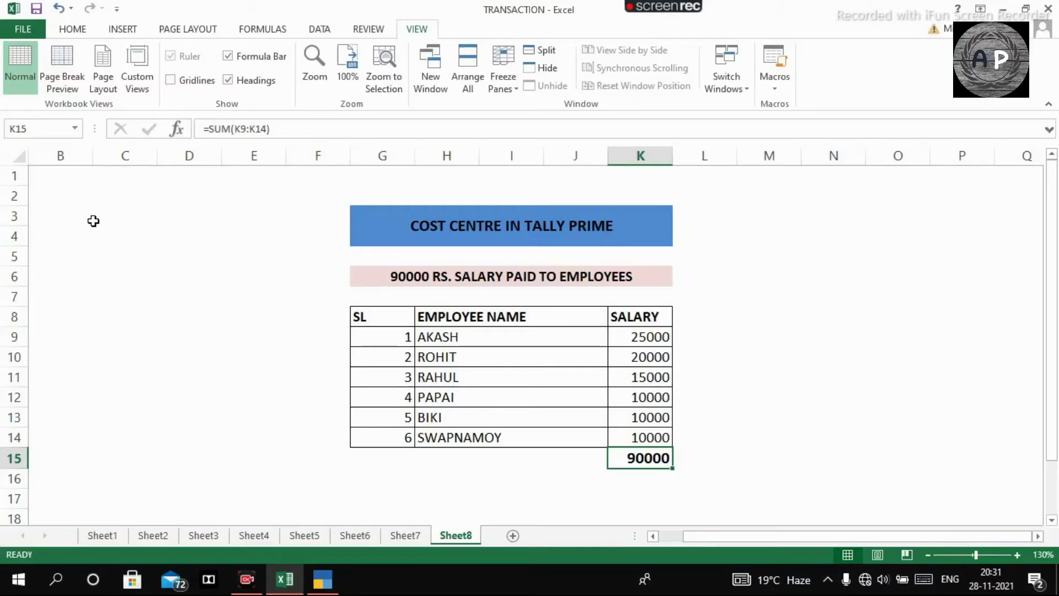
{"action": "key", "text": "alt+Tab"}
{"action": "type", "text": "25000"}
{"action": "key", "text": "Return"}
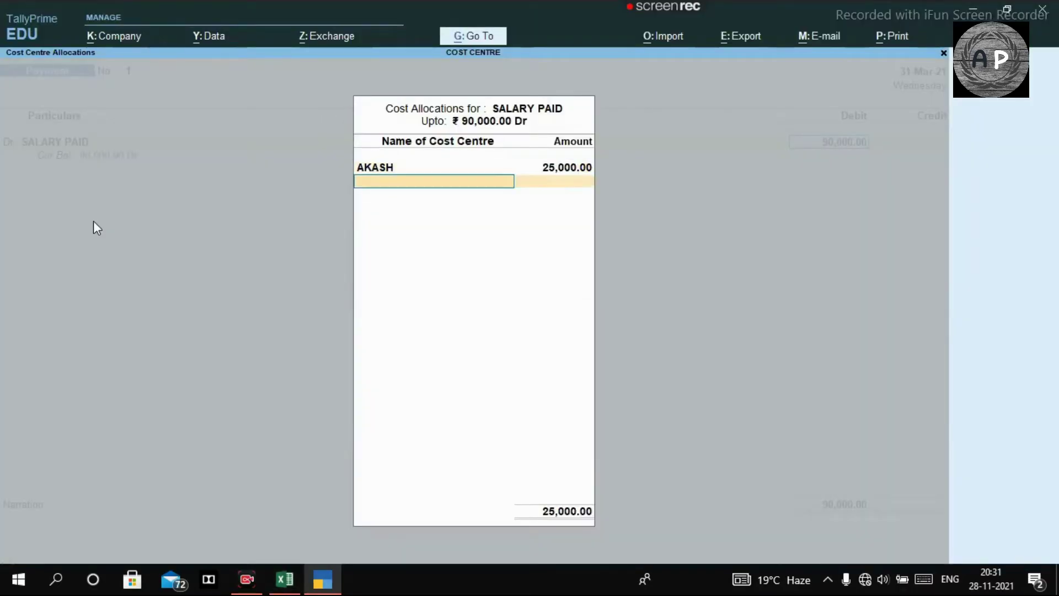
- Create a second cost centre under Primary named after the second employee in the Excel salary table
{"action": "key", "text": "alt+Tab"}
{"action": "key", "text": "alt+Tab"}
{"action": "key", "text": "alt+Tab"}
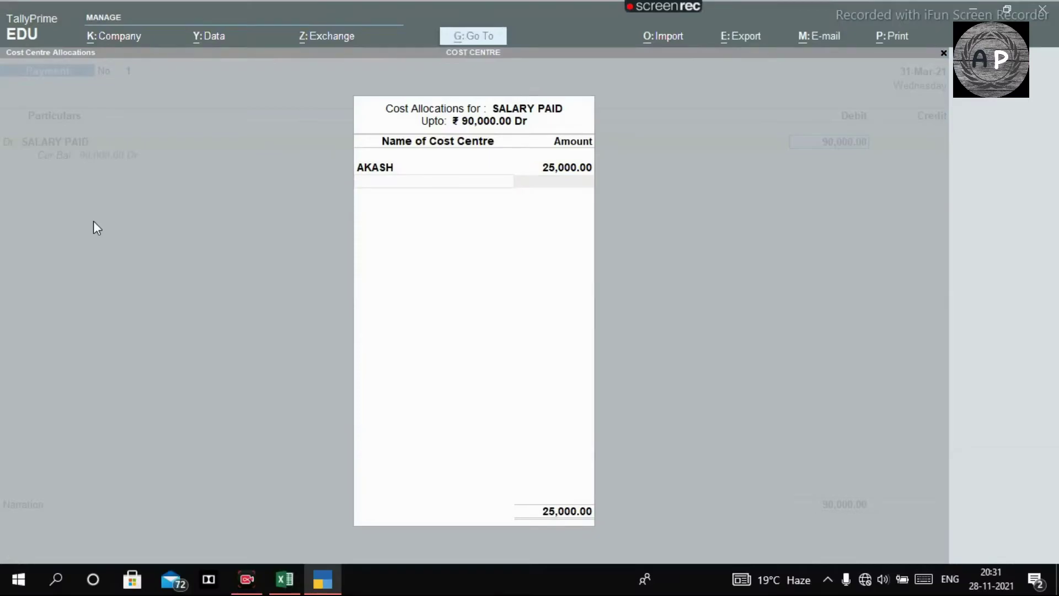
{"action": "key", "text": "super"}
{"action": "key", "text": "Escape"}
{"action": "key", "text": "alt+c"}
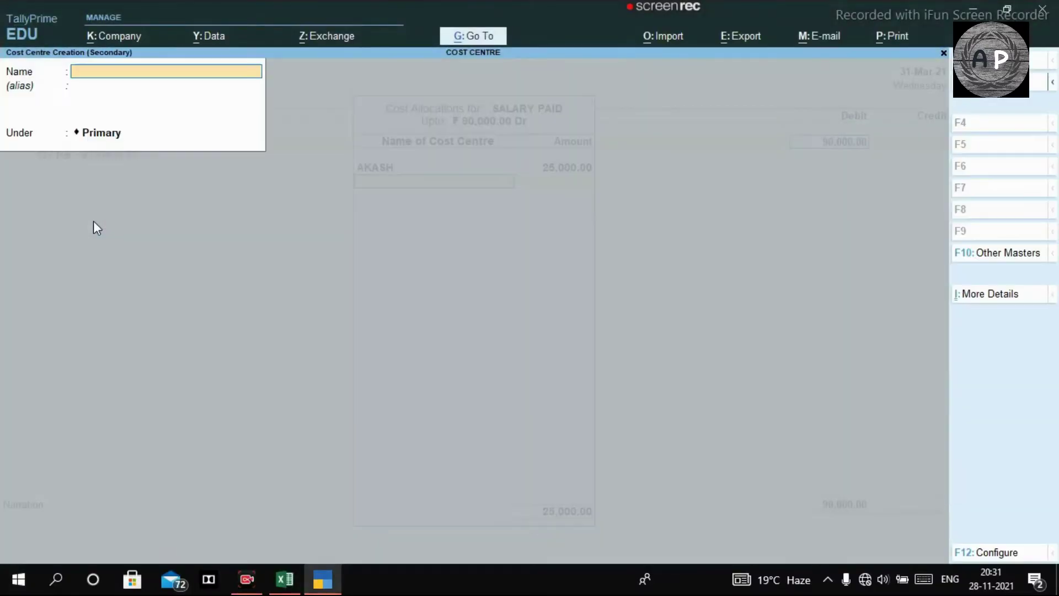
{"action": "type", "text": "ROHIT"}
{"action": "key", "text": "Return"}
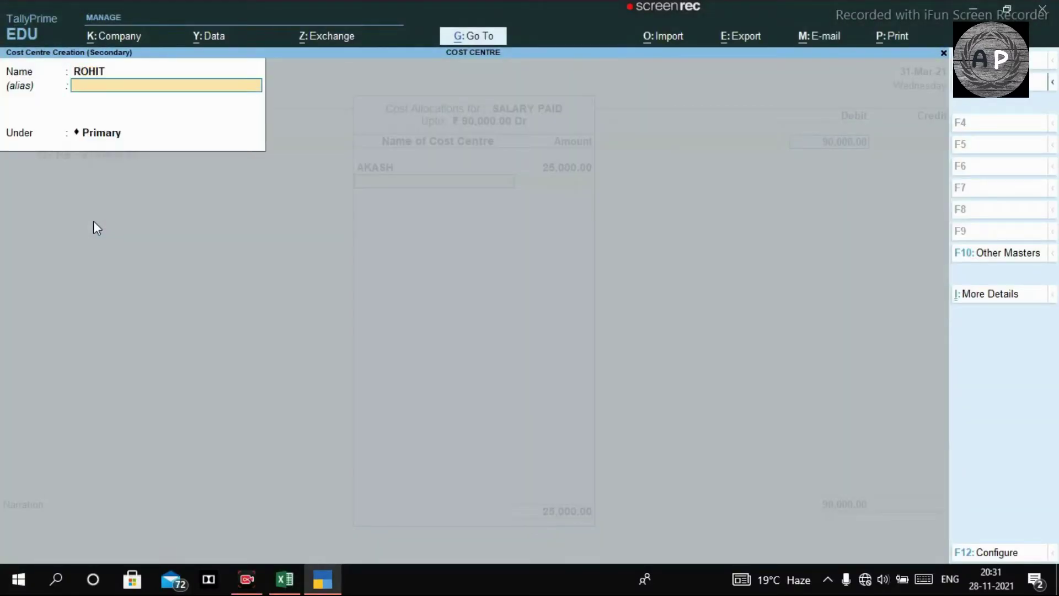
{"action": "key", "text": "Return"}
{"action": "key", "text": "Return"}
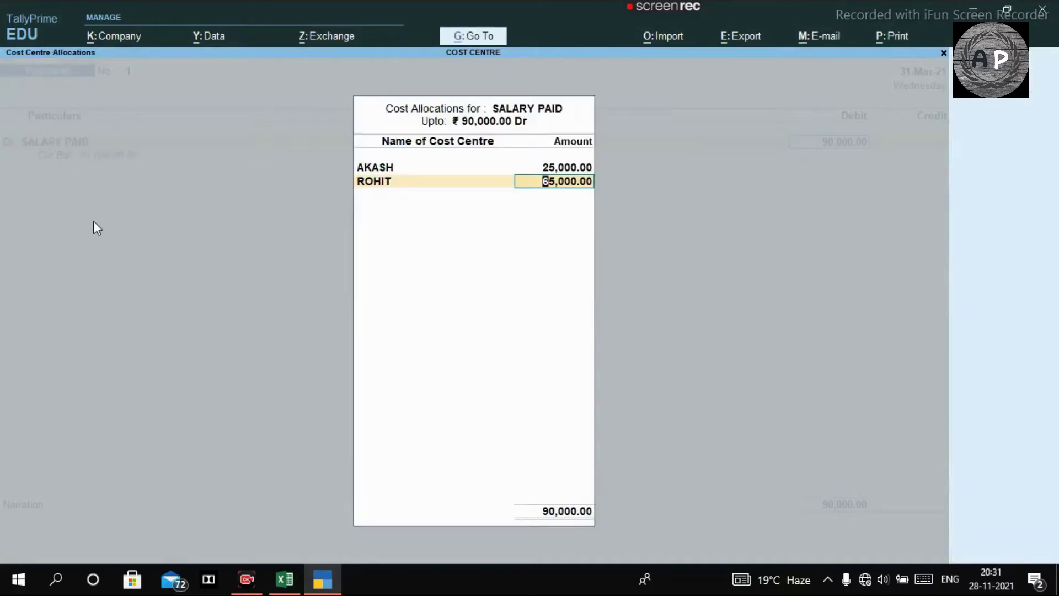
- Look up the second employee's salary in Excel and allocate 20000 to that employee's cost centre in TallyPrime
{"action": "key", "text": "alt+Tab"}
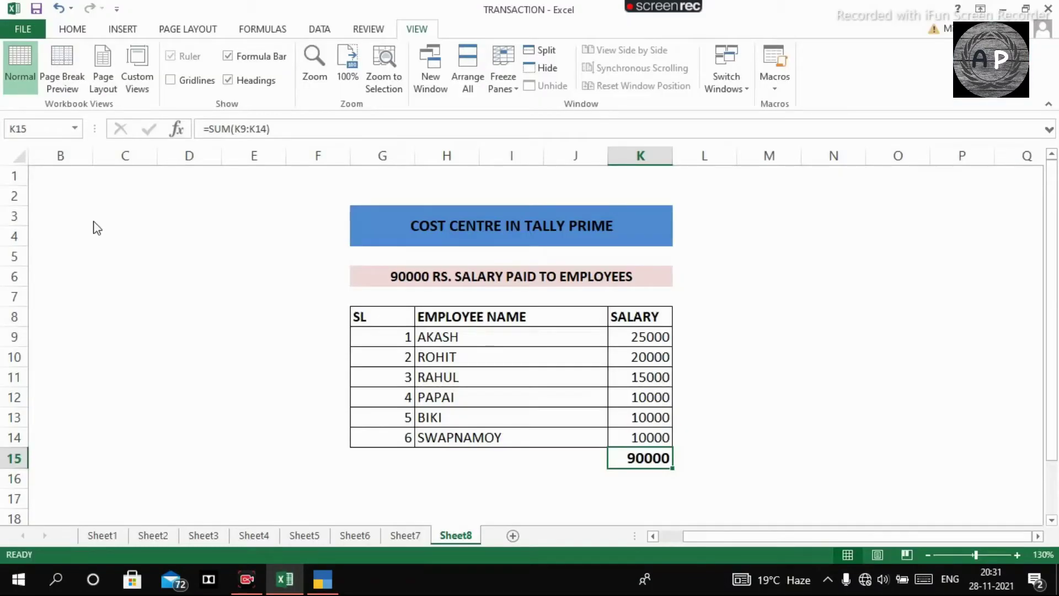
{"action": "key", "text": "alt+Tab"}
{"action": "key", "text": "Return"}
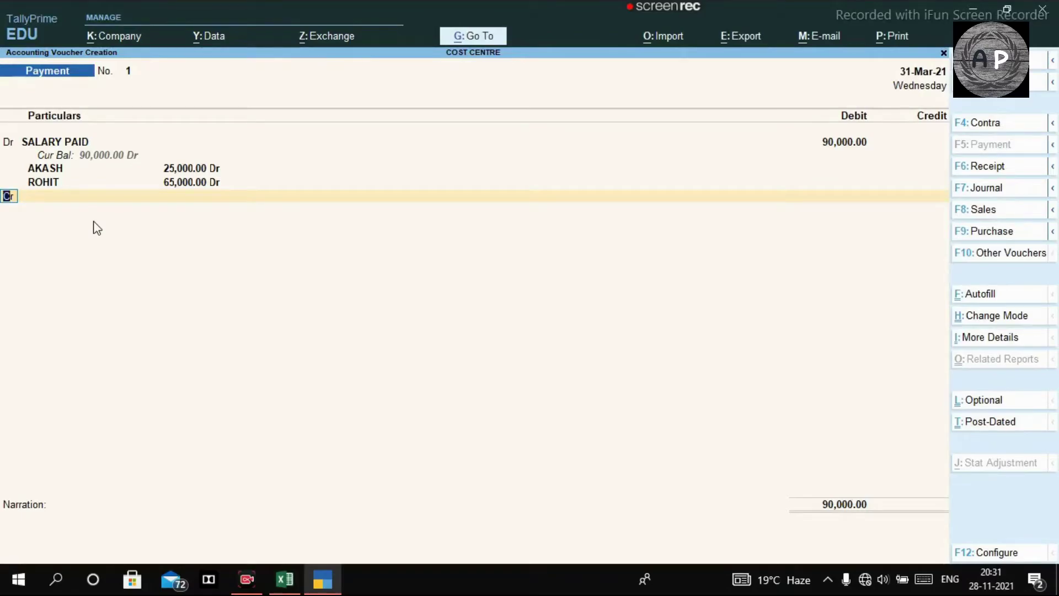
{"action": "key", "text": "BackSpace"}
{"action": "key", "text": "alt+Tab"}
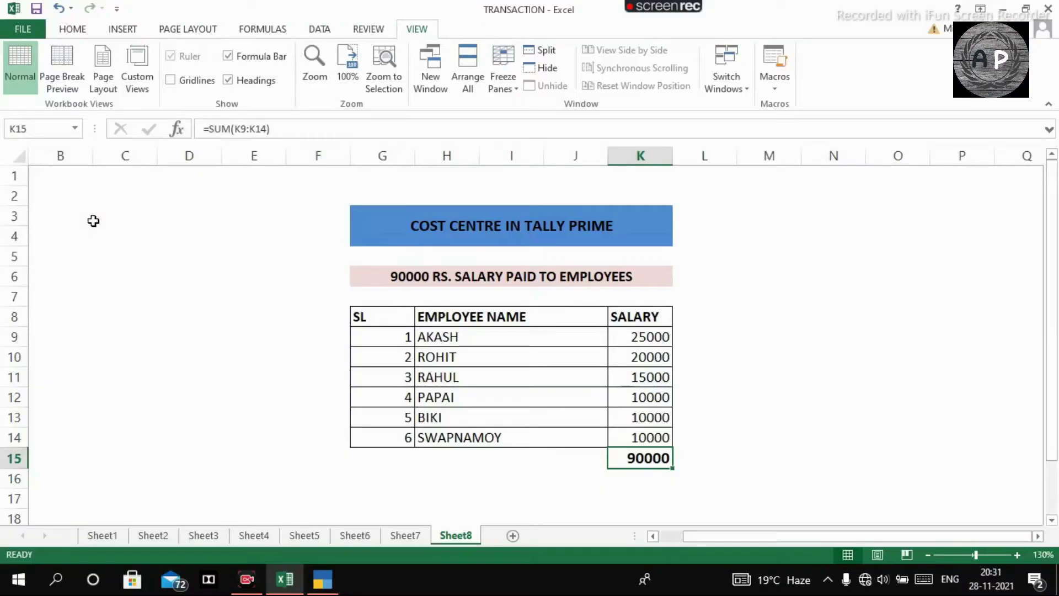
{"action": "key", "text": "alt+Tab"}
{"action": "type", "text": "20000"}
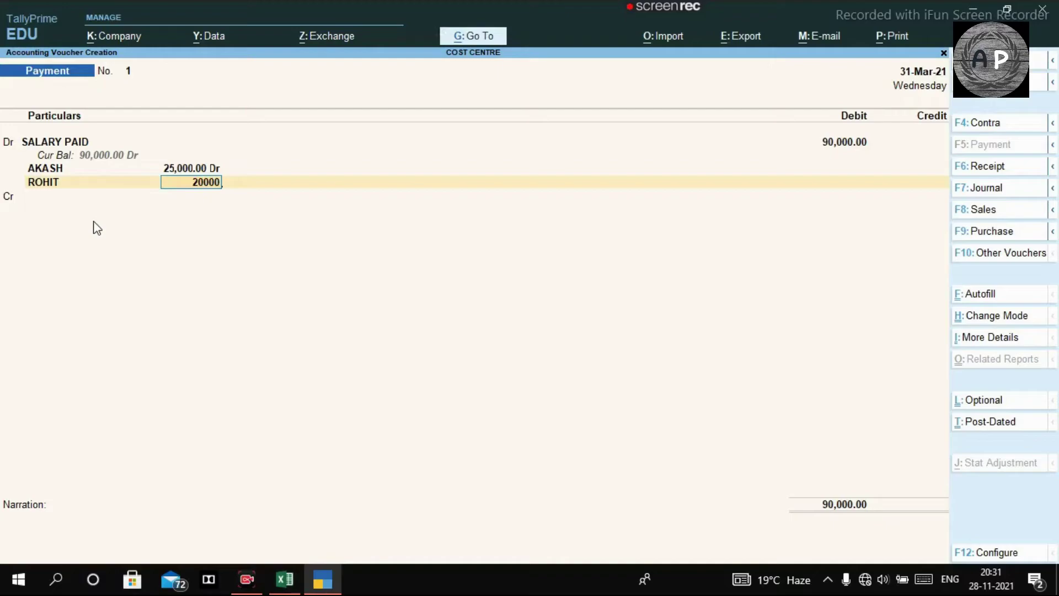
{"action": "key", "text": "Return"}
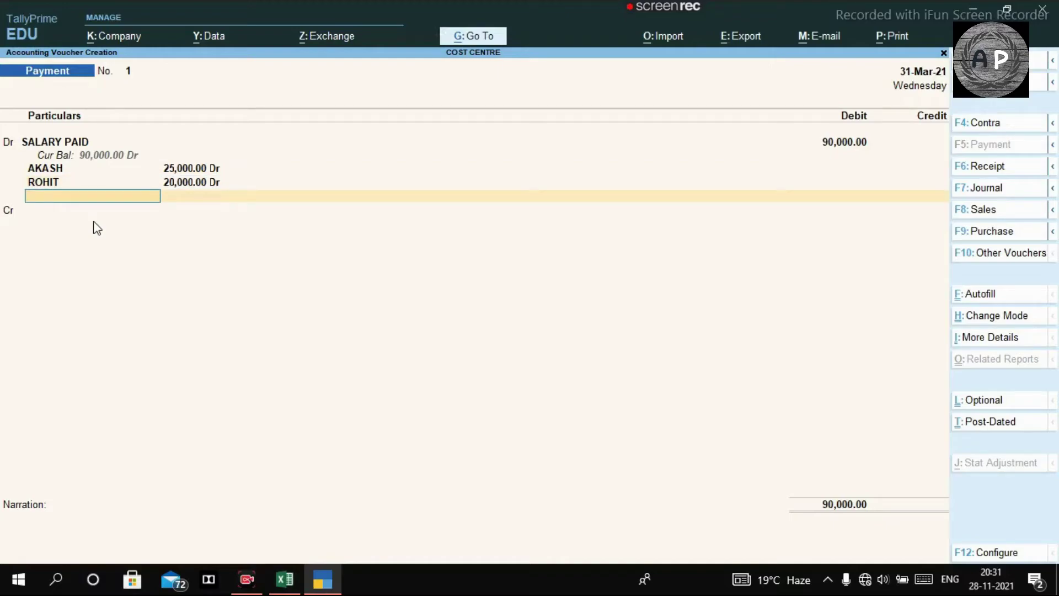
- Create a third cost centre under Primary named after the third employee in the Excel salary table
{"action": "key", "text": "alt+c"}
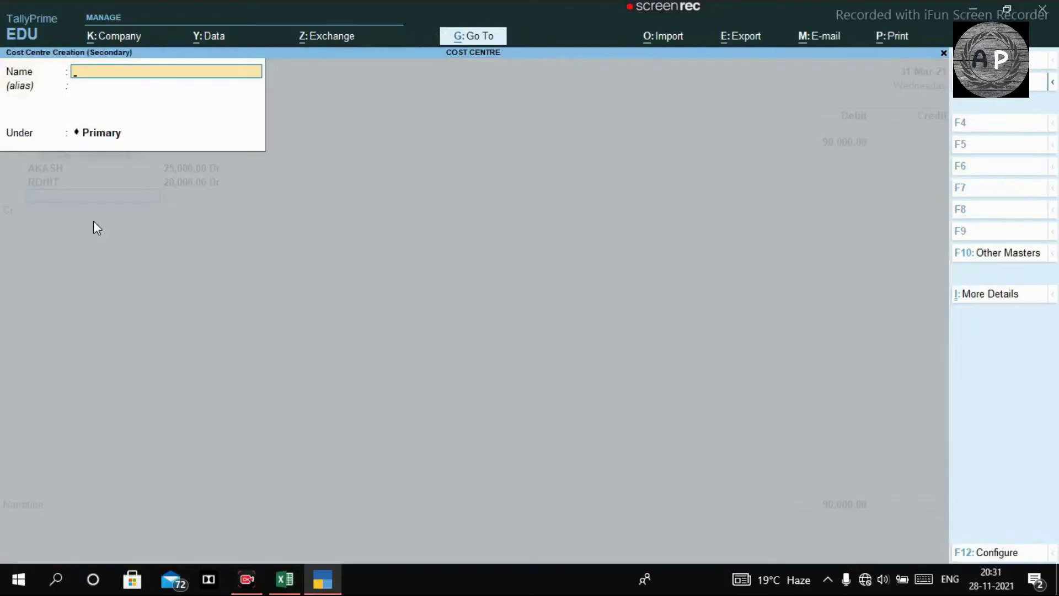
{"action": "type", "text": "RAHUL"}
{"action": "key", "text": "Return"}
{"action": "key", "text": "Return"}
{"action": "key", "text": "Return"}
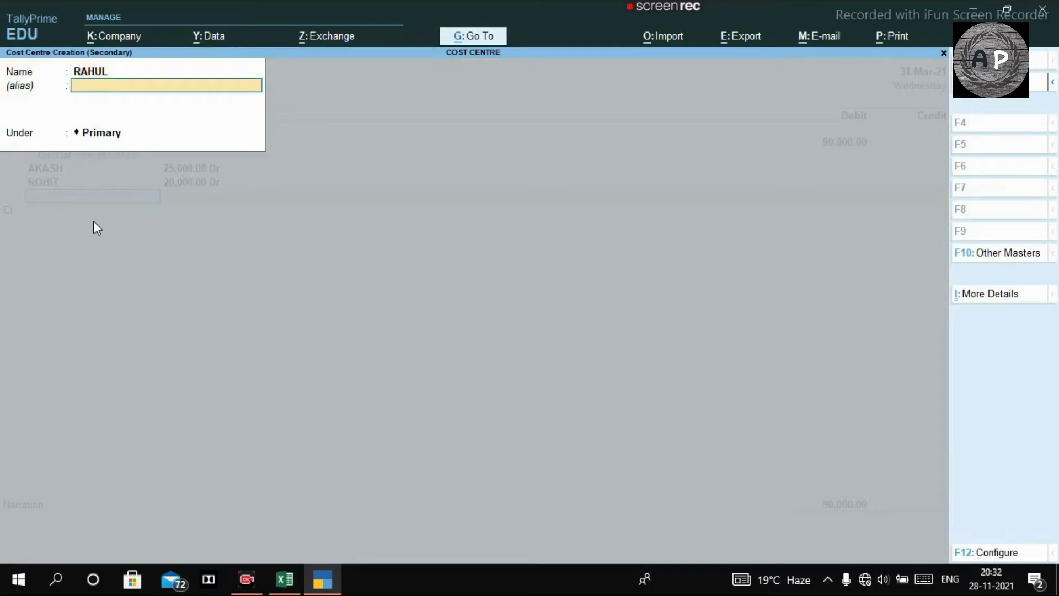
{"action": "key", "text": "y"}
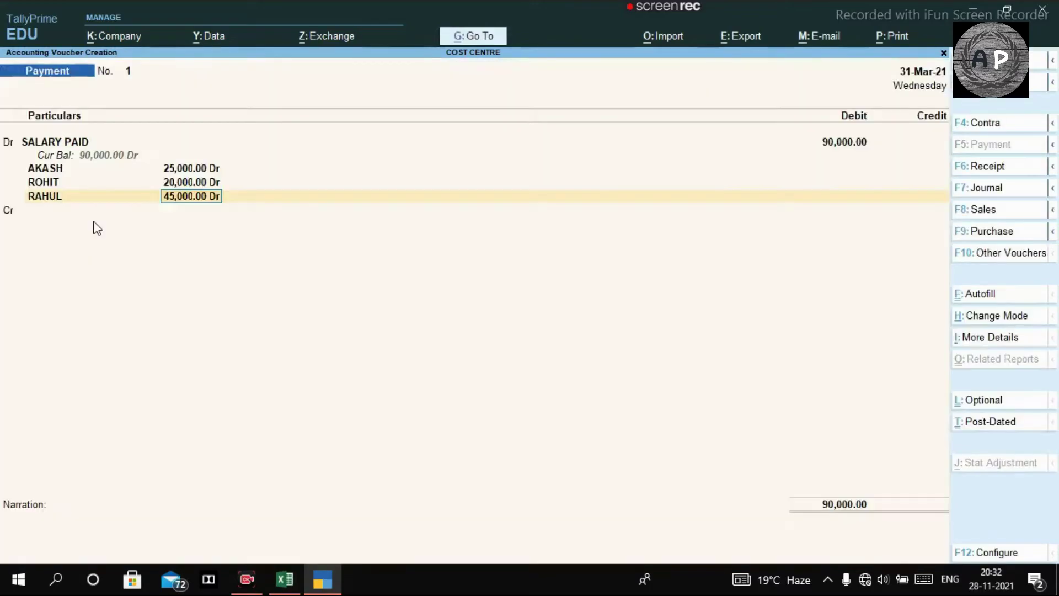
- Look up the third employee's salary in Excel and allocate 15000 to that employee's cost centre in TallyPrime
{"action": "key", "text": "alt+Tab"}
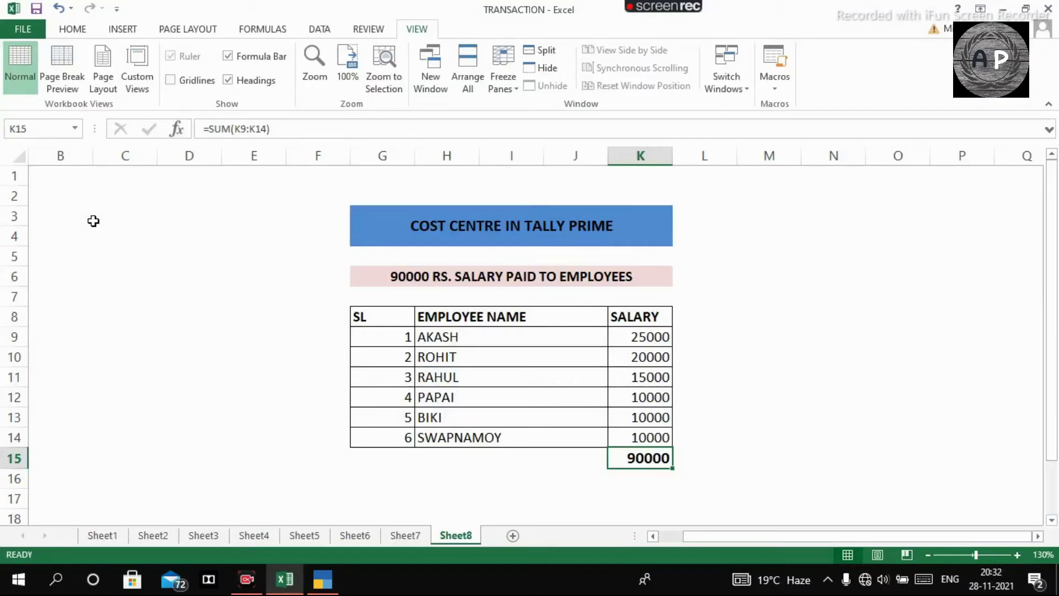
{"action": "key", "text": "alt+Tab"}
{"action": "type", "text": "15,000"}
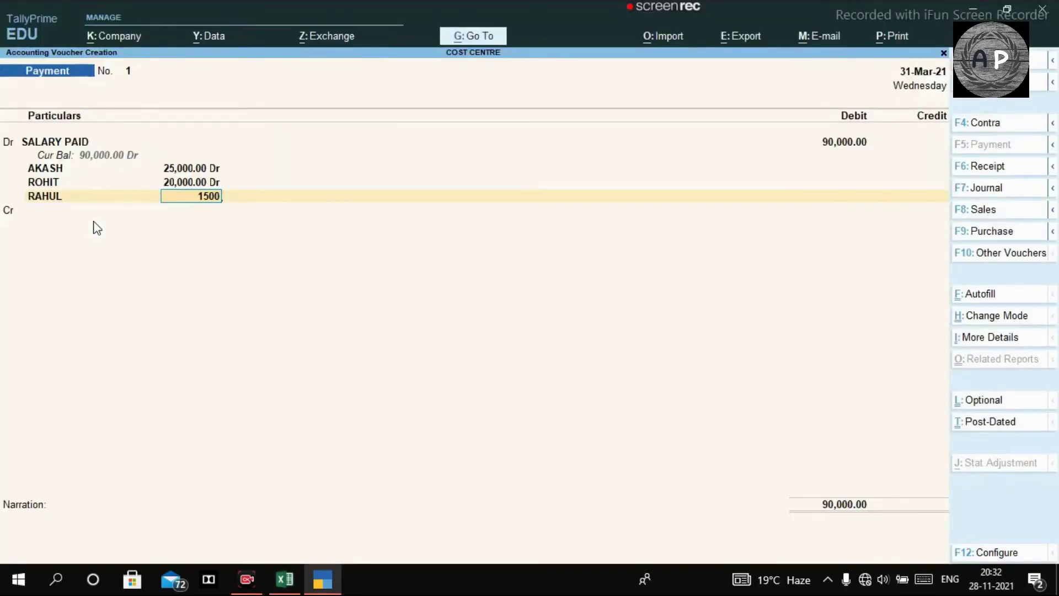
{"action": "key", "text": "Return"}
- Check the fourth employee's name in Excel and create a cost centre with that name under Primary in TallyPrime
{"action": "key", "text": "alt+Tab"}
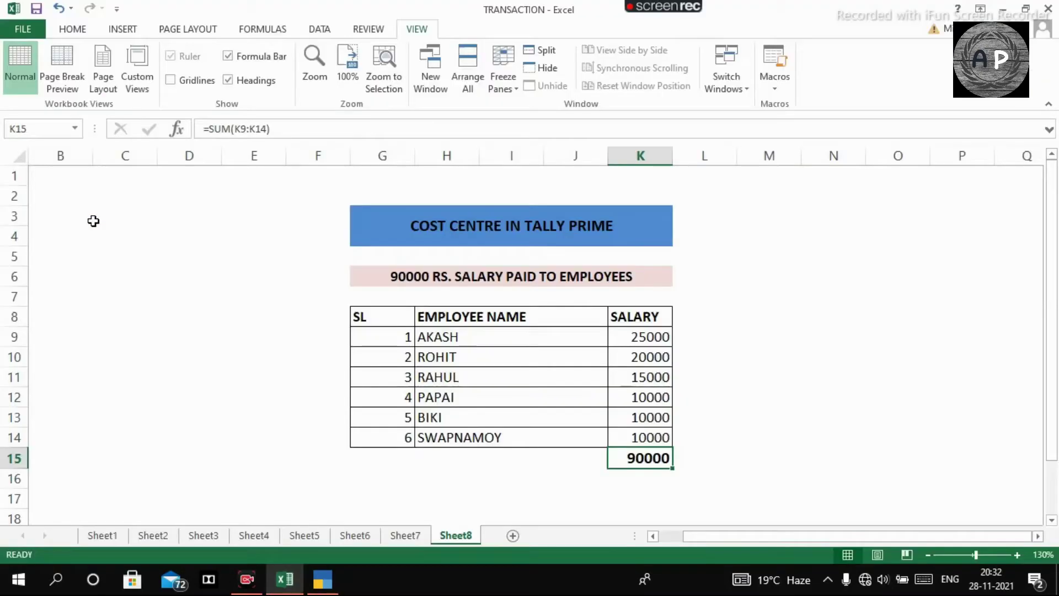
{"action": "key", "text": "alt+Tab"}
{"action": "key", "text": "alt+c"}
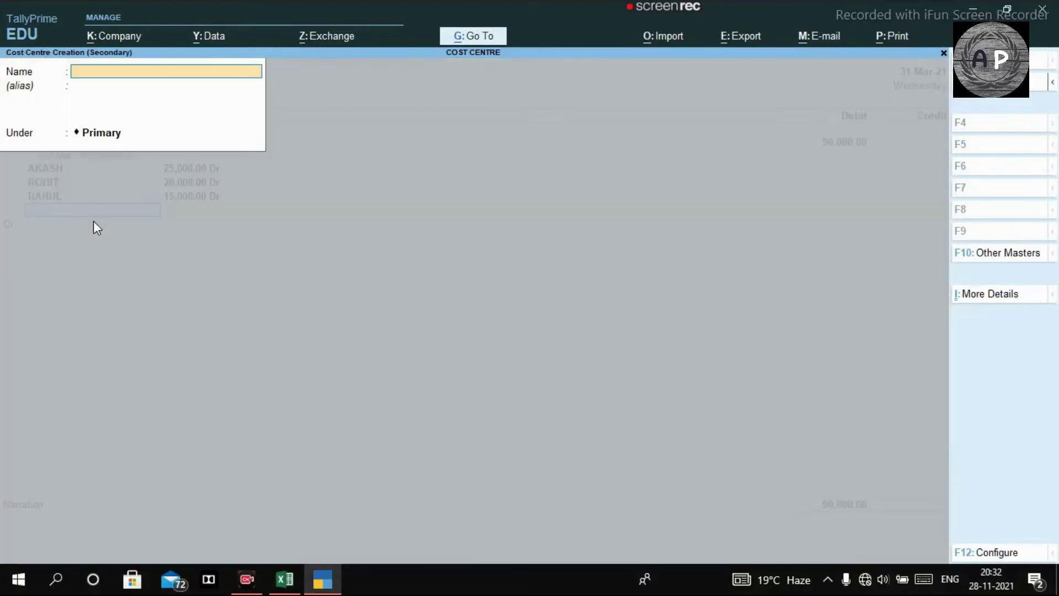
{"action": "type", "text": "PAPAI"}
{"action": "key", "text": "Return"}
{"action": "key", "text": "Return"}
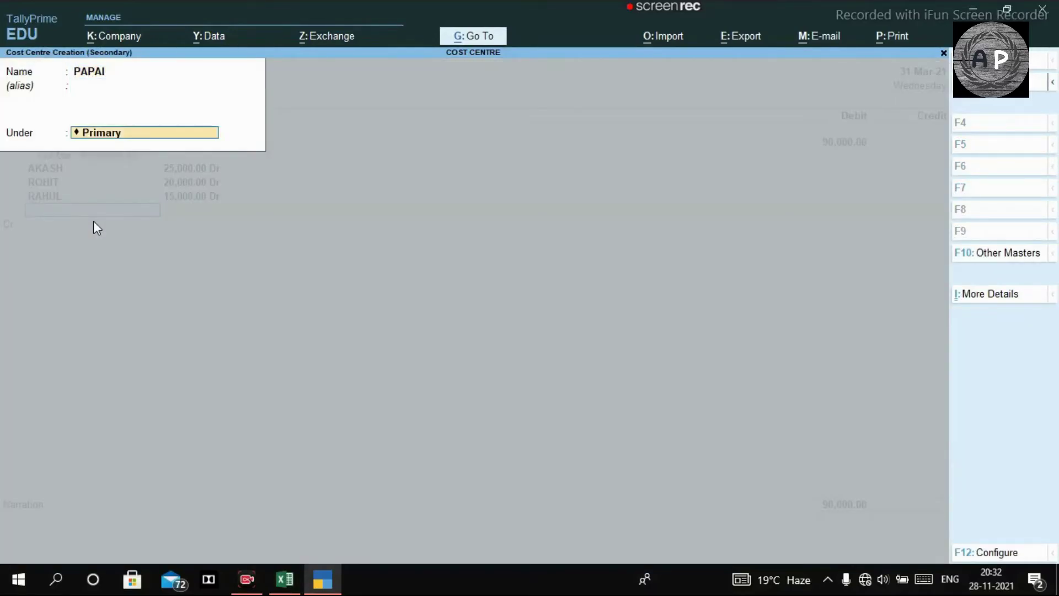
{"action": "key", "text": "Return"}
{"action": "key", "text": "Return"}
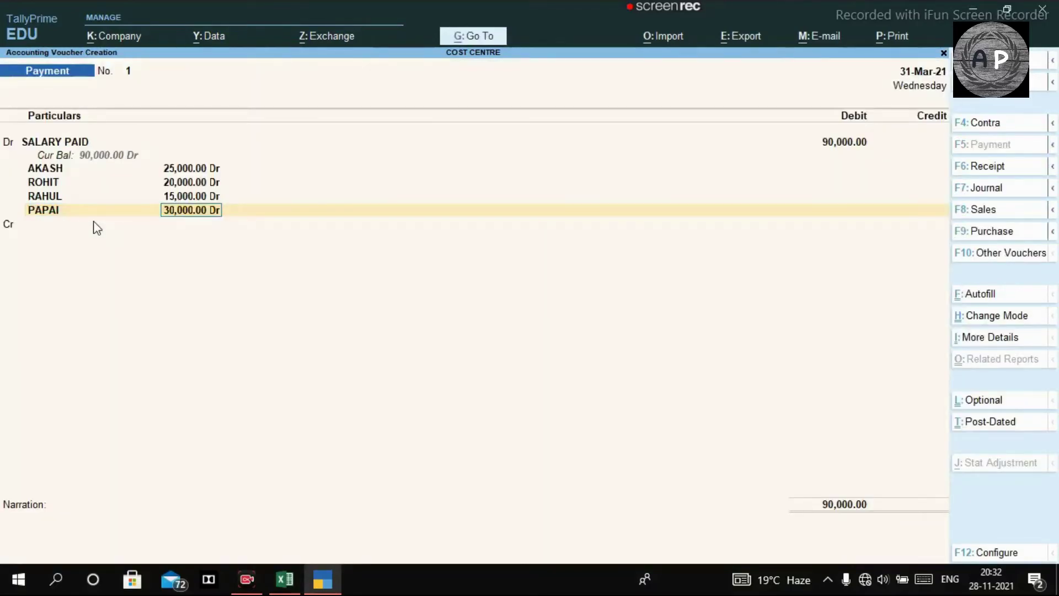
- Look up the fourth employee's salary in Excel and allocate 10000 to that employee's cost centre in TallyPrime
{"action": "key", "text": "alt+Tab"}
{"action": "key", "text": "alt+Tab"}
{"action": "type", "text": "10000"}
{"action": "key", "text": "Return"}
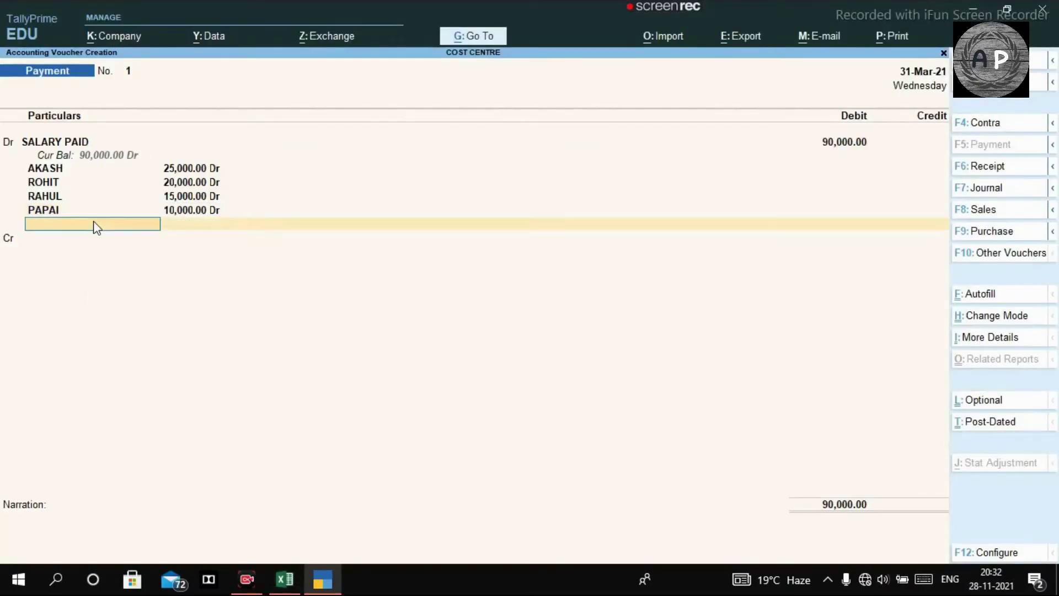
- Check the fifth employee's name in Excel and create a cost centre with that name under Primary in TallyPrime
{"action": "key", "text": "alt+Tab"}
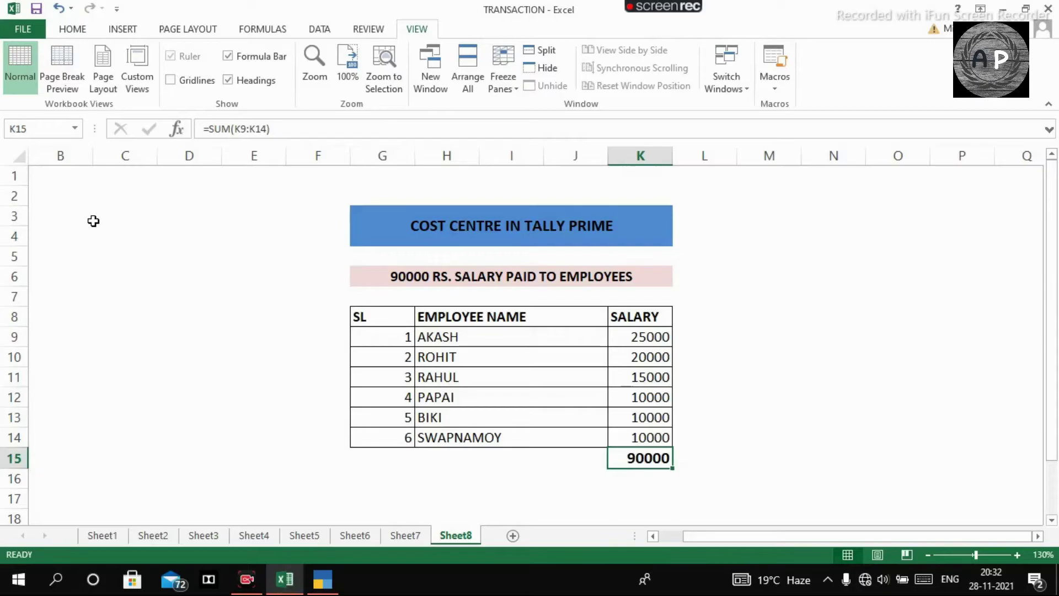
{"action": "key", "text": "alt+Tab"}
{"action": "key", "text": "alt+c"}
{"action": "type", "text": "BIKI"}
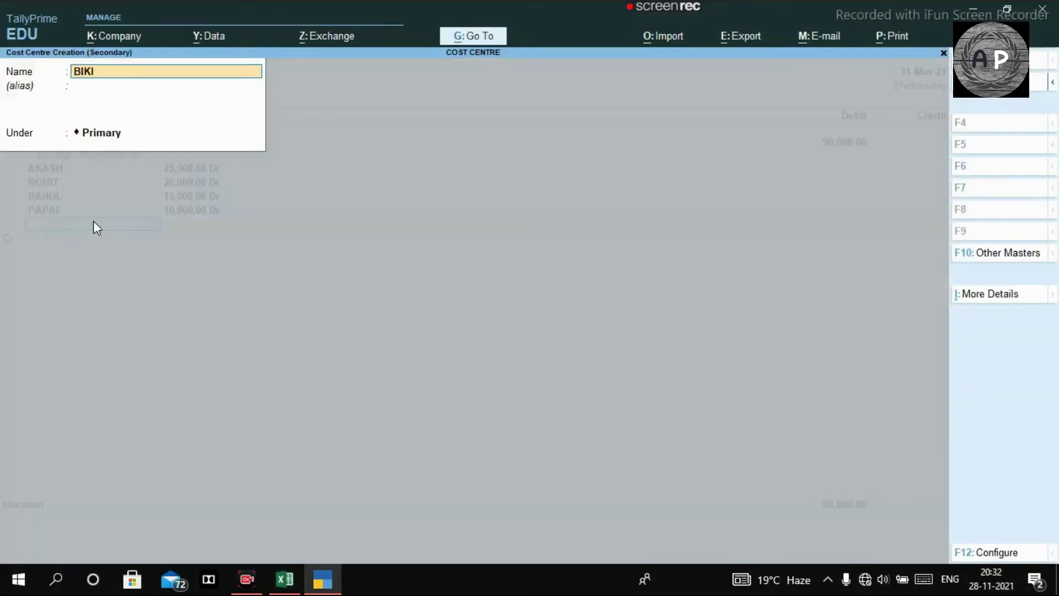
{"action": "key", "text": "Return"}
{"action": "key", "text": "ctrl+a"}
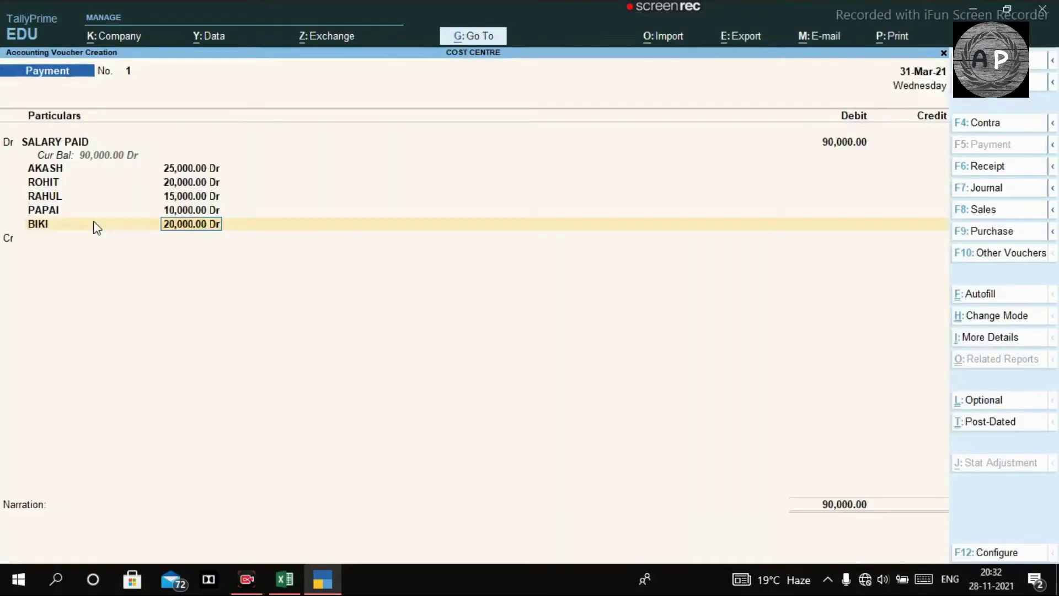
- Look up the fifth employee's salary in Excel and allocate 10000 to that employee's cost centre in TallyPrime
{"action": "key", "text": "alt+Tab"}
{"action": "key", "text": "alt+Tab"}
{"action": "type", "text": "10,00"}
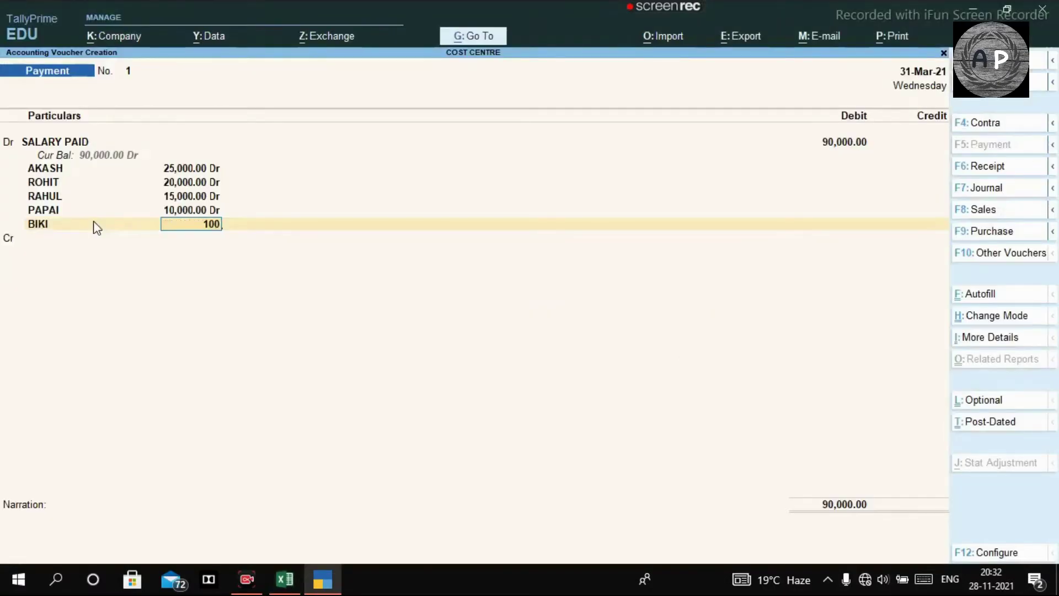
{"action": "type", "text": "0"}
{"action": "key", "text": "Return"}
- Create a cost centre under Primary named after the sixth employee in the Excel table and allocate 10000 to it
{"action": "key", "text": "alt+Tab"}
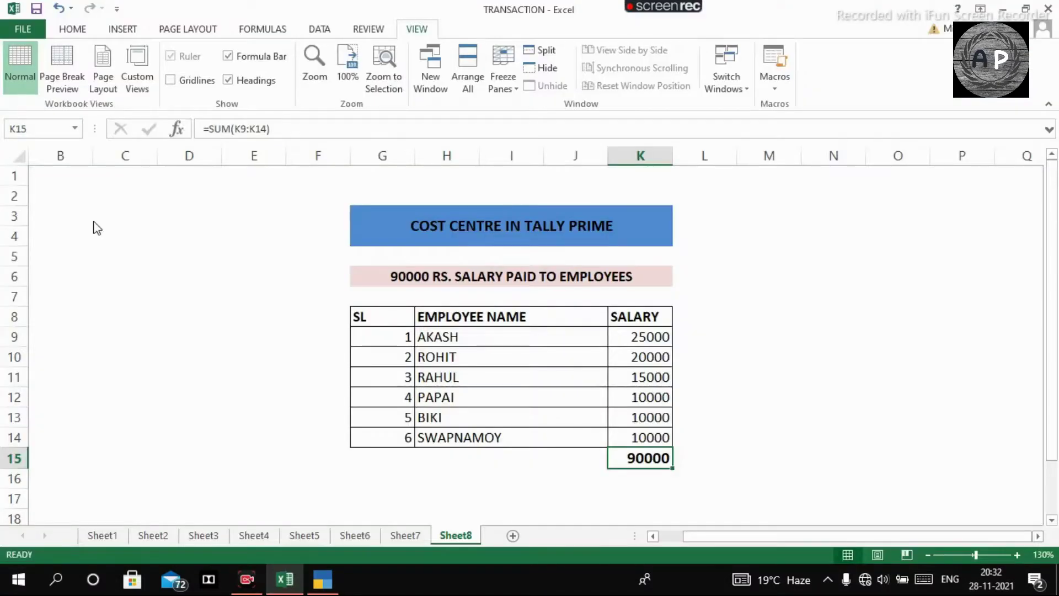
{"action": "key", "text": "alt+Tab"}
{"action": "type", "text": "S"}
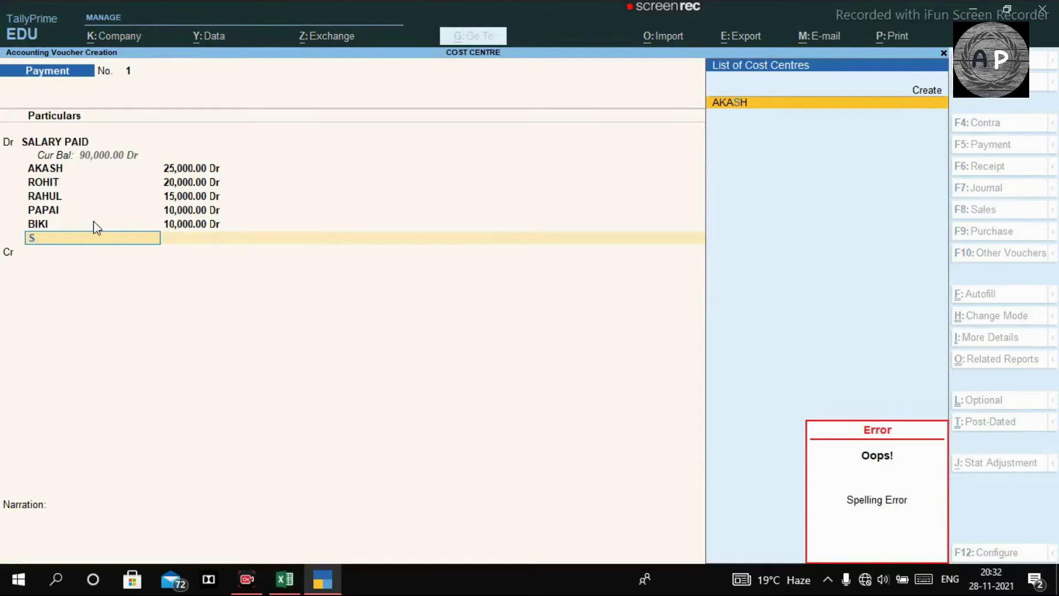
{"action": "key", "text": "BackSpace"}
{"action": "key", "text": "alt+c"}
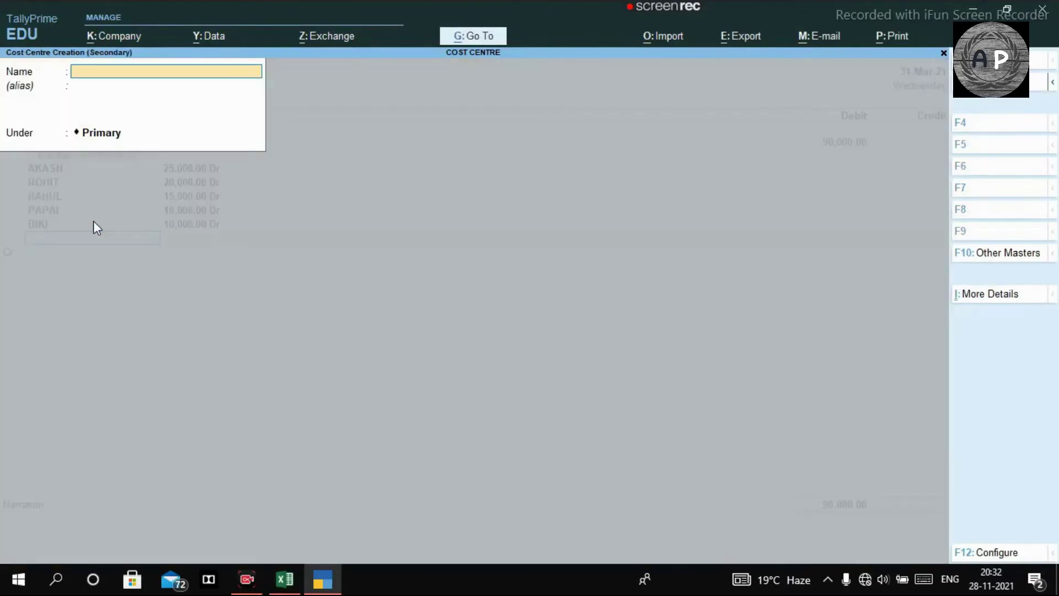
{"action": "type", "text": "SWAPNAMOY"}
{"action": "key", "text": "Return"}
{"action": "key", "text": "Return"}
{"action": "key", "text": "Return"}
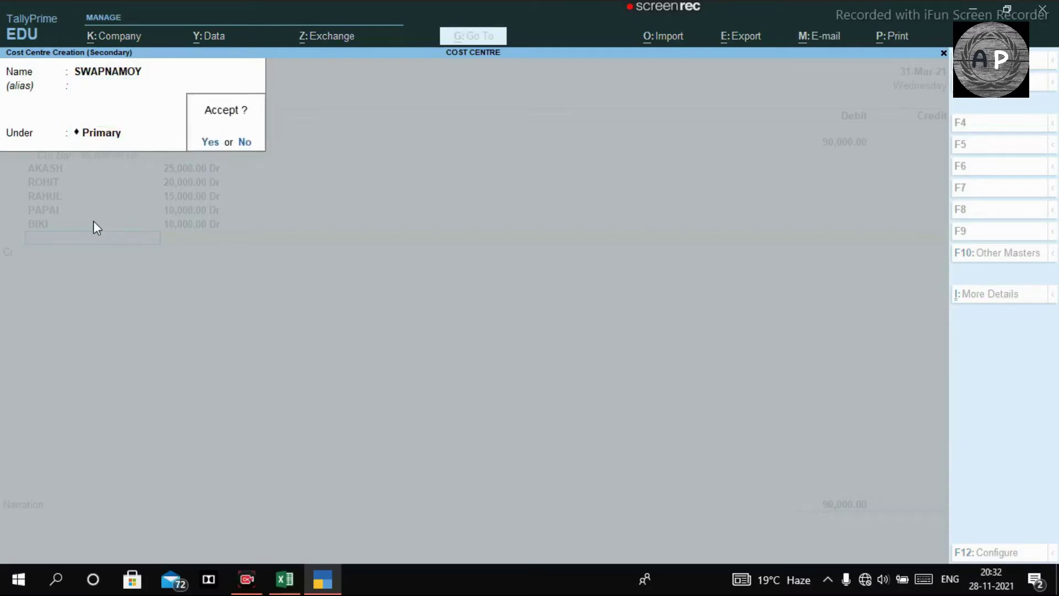
{"action": "key", "text": "Return"}
{"action": "key", "text": "Return"}
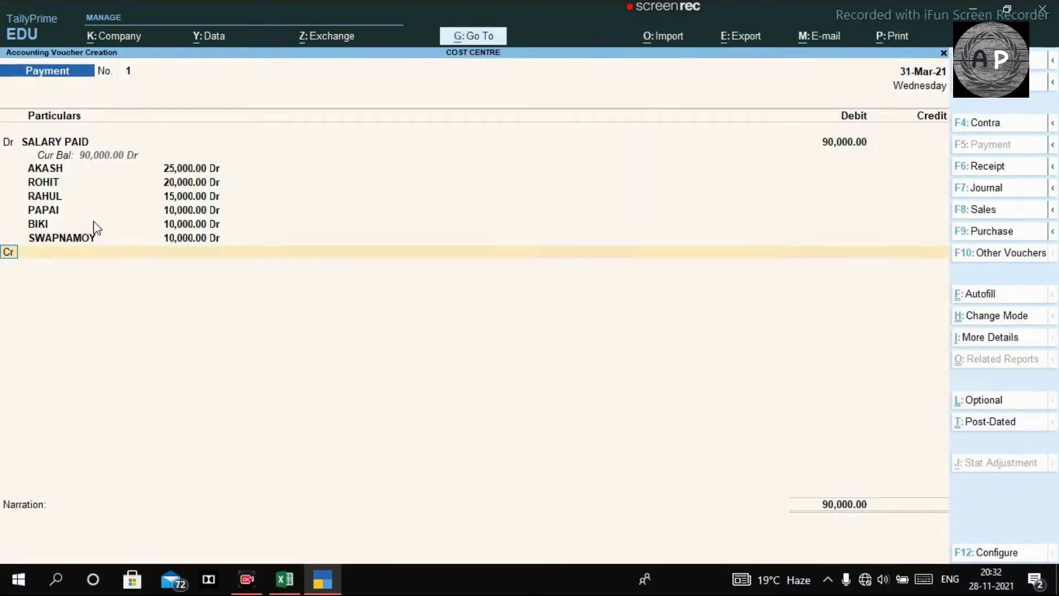
- Credit 90000 to the Cash ledger, leave the narration blank and save the payment voucher
{"action": "key", "text": "Return"}
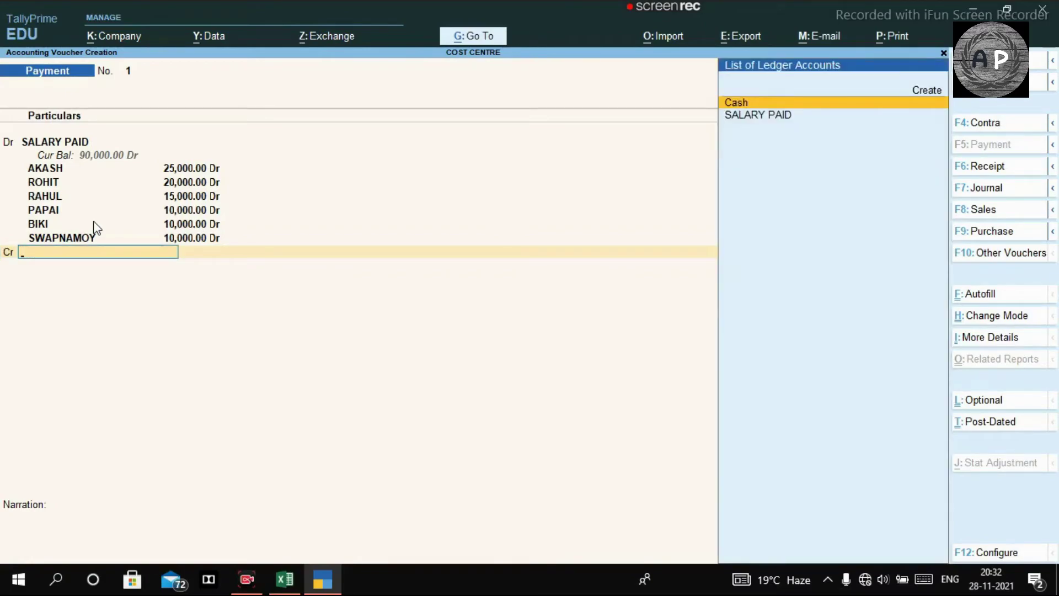
{"action": "type", "text": "cash"}
{"action": "key", "text": "Return"}
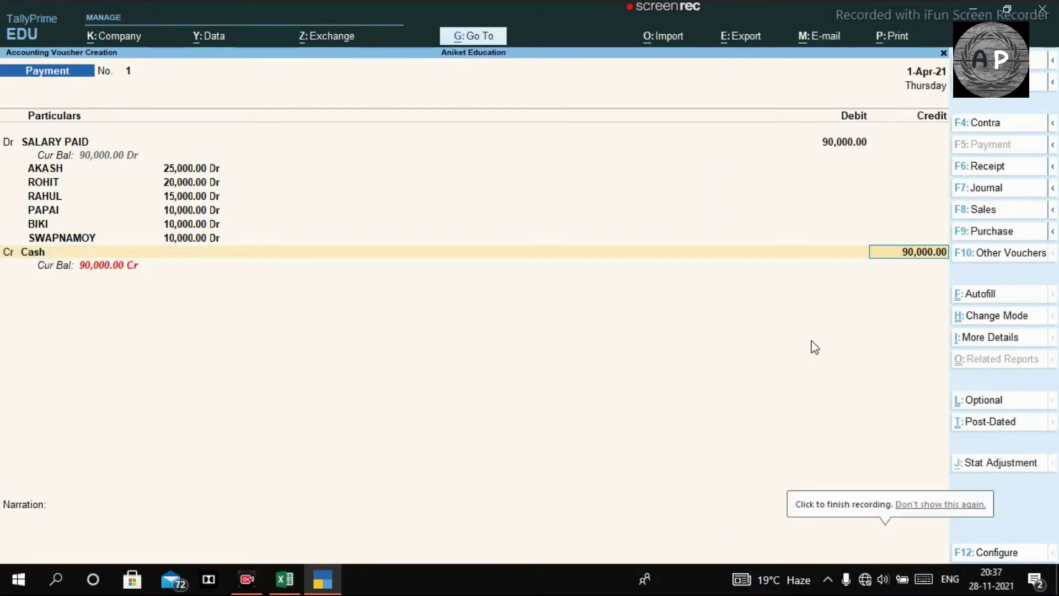
{"action": "key", "text": "Return"}
{"action": "key", "text": "Return"}
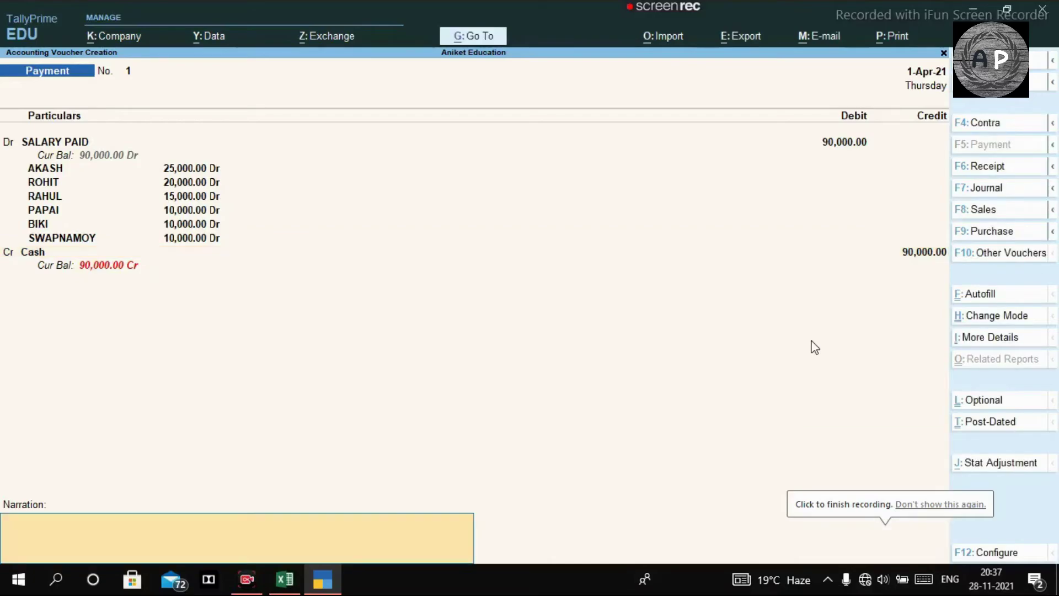
{"action": "key", "text": "Return"}
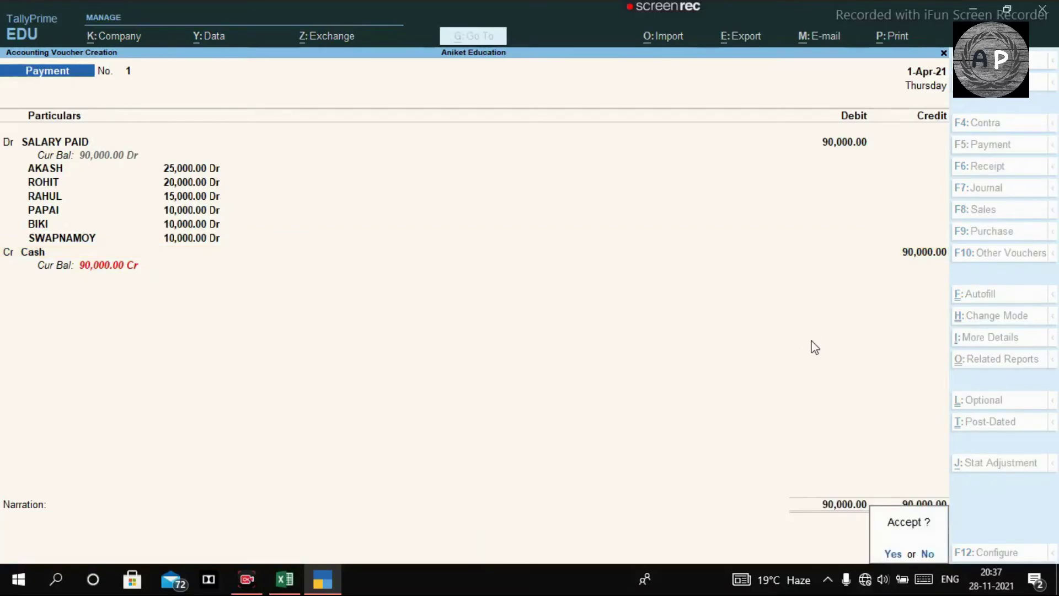
{"action": "key", "text": "Return"}
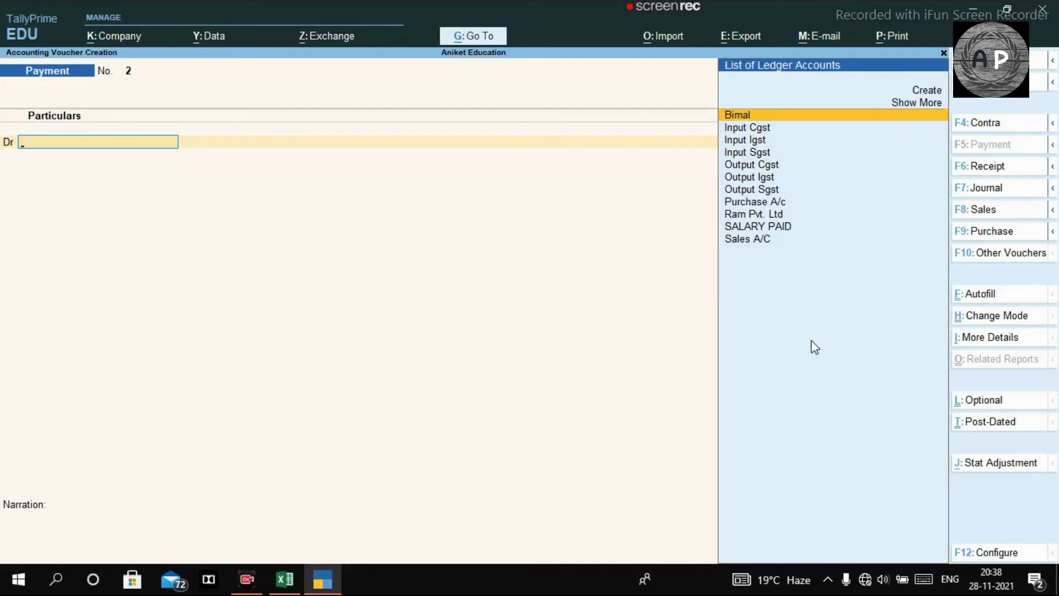
- Quit the new payment voucher and open the Cost Centres reports within Statements of Accounts
{"action": "key", "text": "Escape"}
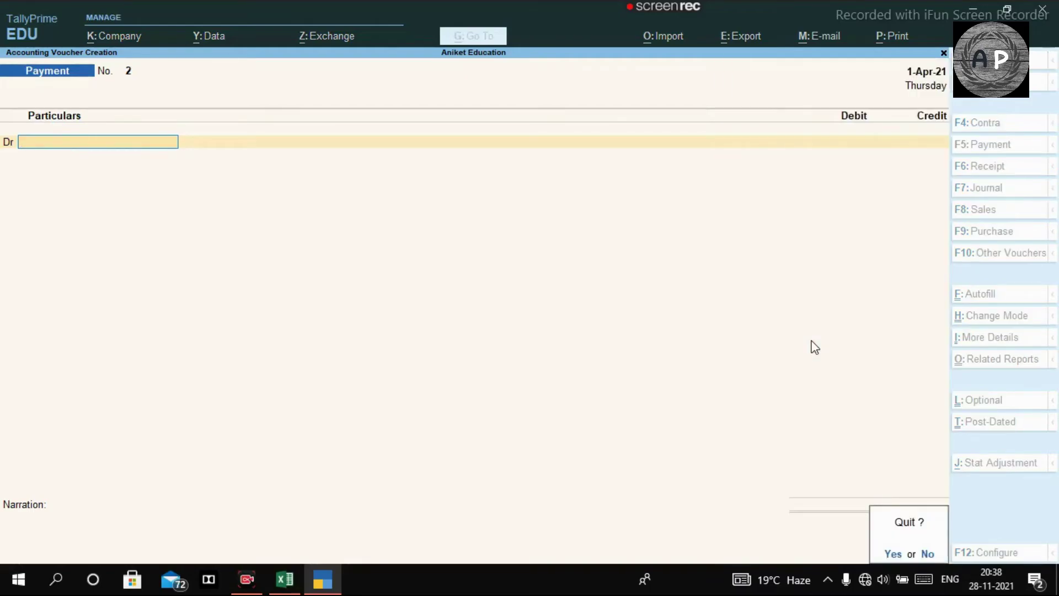
{"action": "key", "text": "y"}
{"action": "key", "text": "d"}
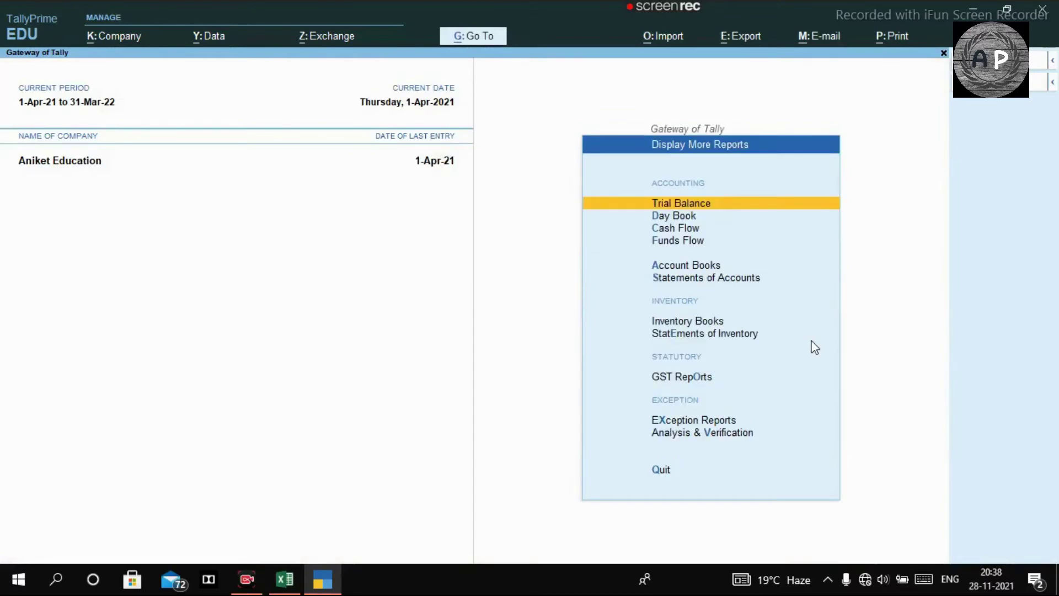
{"action": "key", "text": "Down"}
{"action": "key", "text": "Down"}
{"action": "key", "text": "Down"}
{"action": "key", "text": "Down"}
{"action": "key", "text": "Down"}
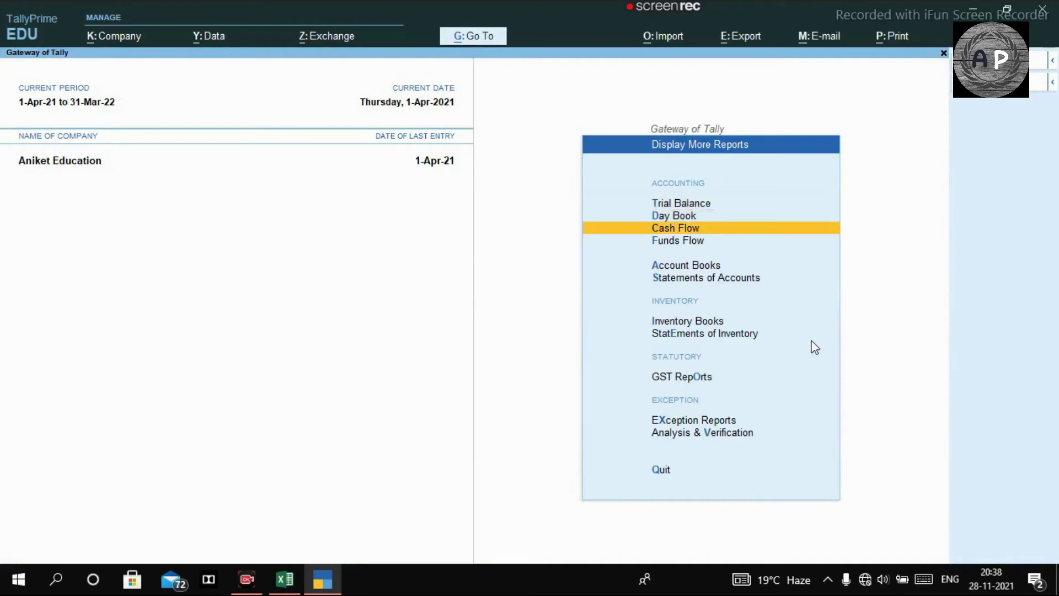
{"action": "key", "text": "Return"}
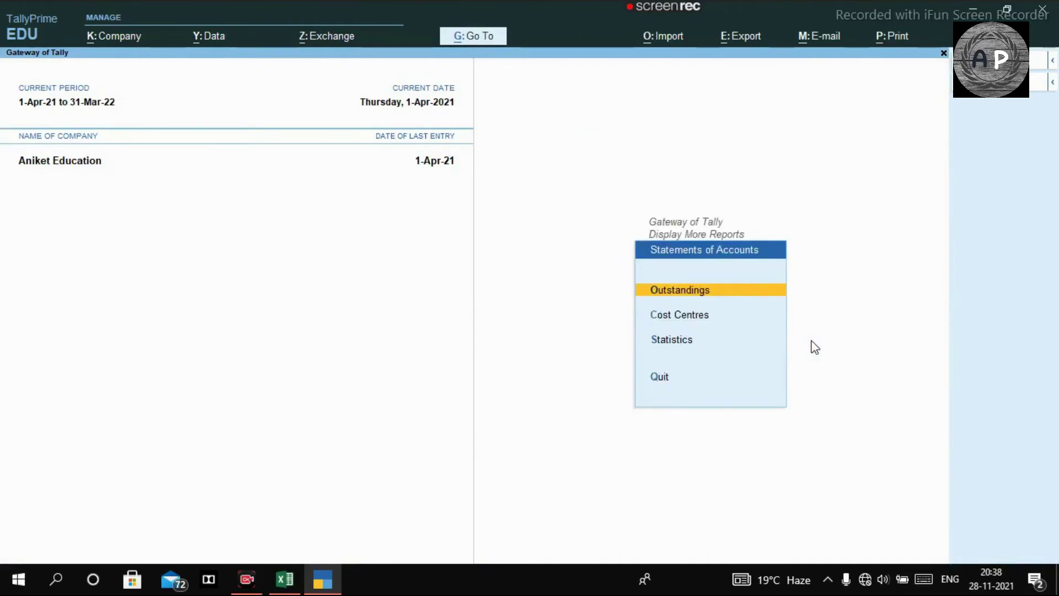
{"action": "key", "text": "Down"}
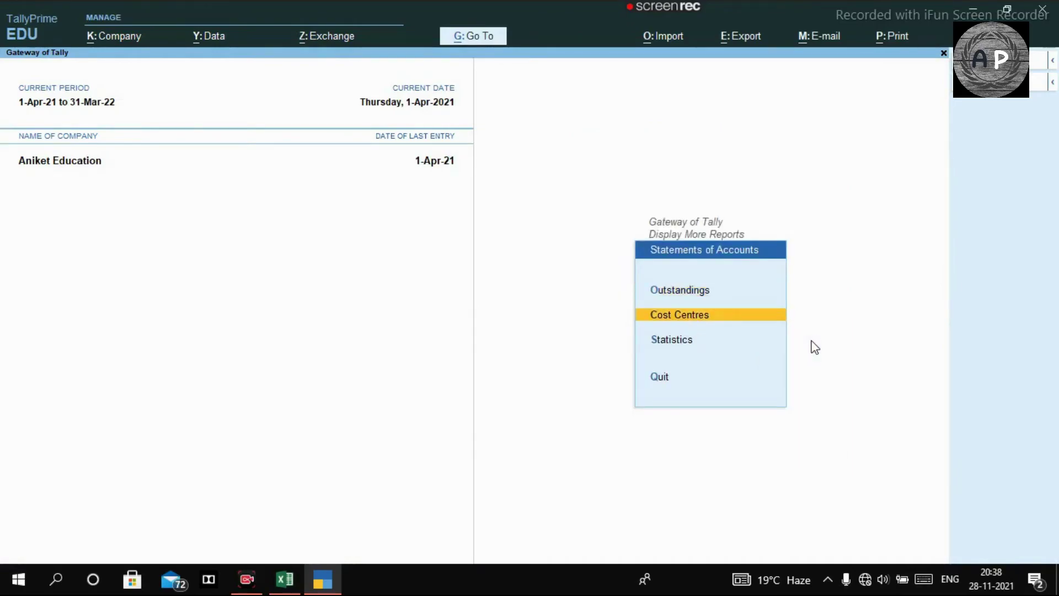
{"action": "key", "text": "Return"}
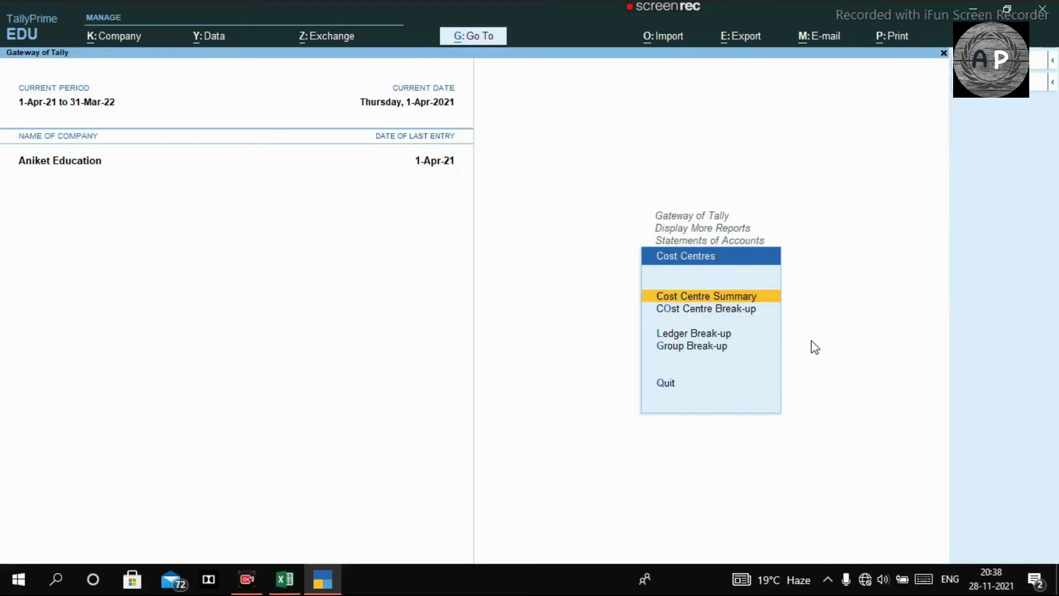
- Display the cost centre Ledger Break-up report for the SALARY PAID ledger
{"action": "key", "text": "Down"}
{"action": "key", "text": "Down"}
{"action": "key", "text": "Down"}
{"action": "key", "text": "Up"}
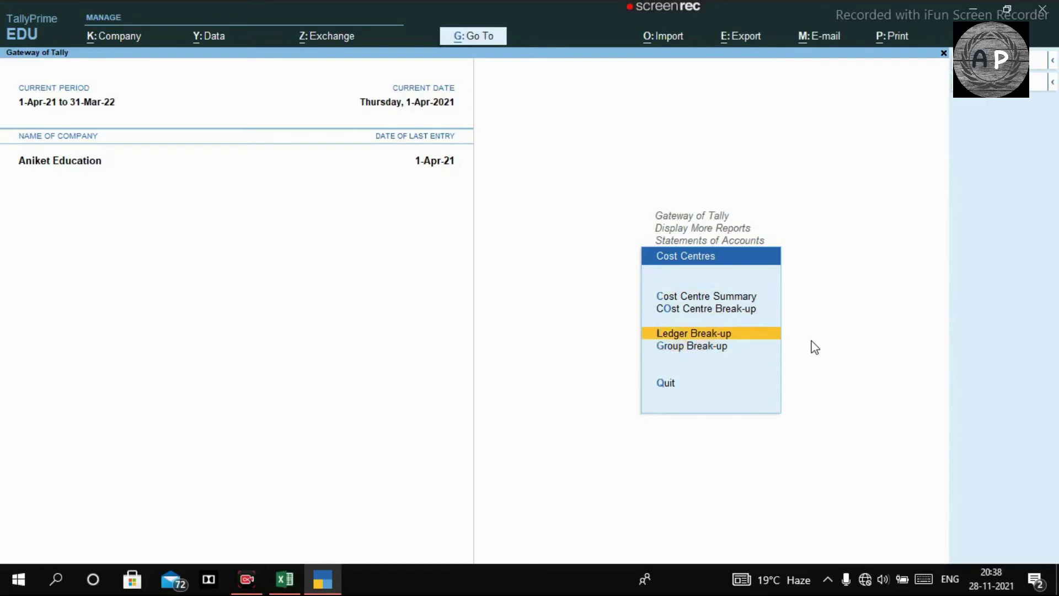
{"action": "key", "text": "Return"}
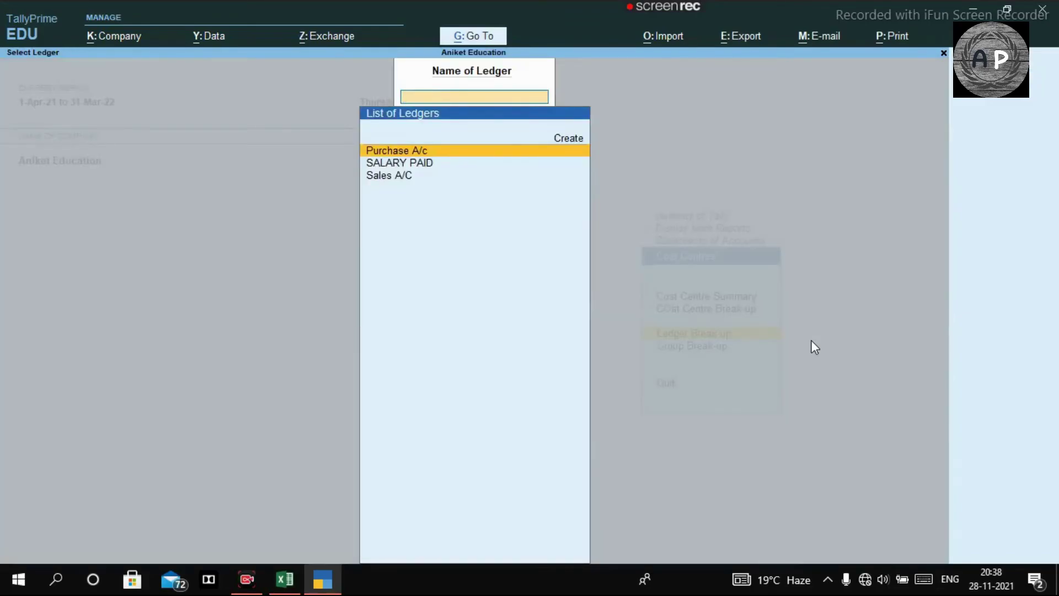
{"action": "key", "text": "Down"}
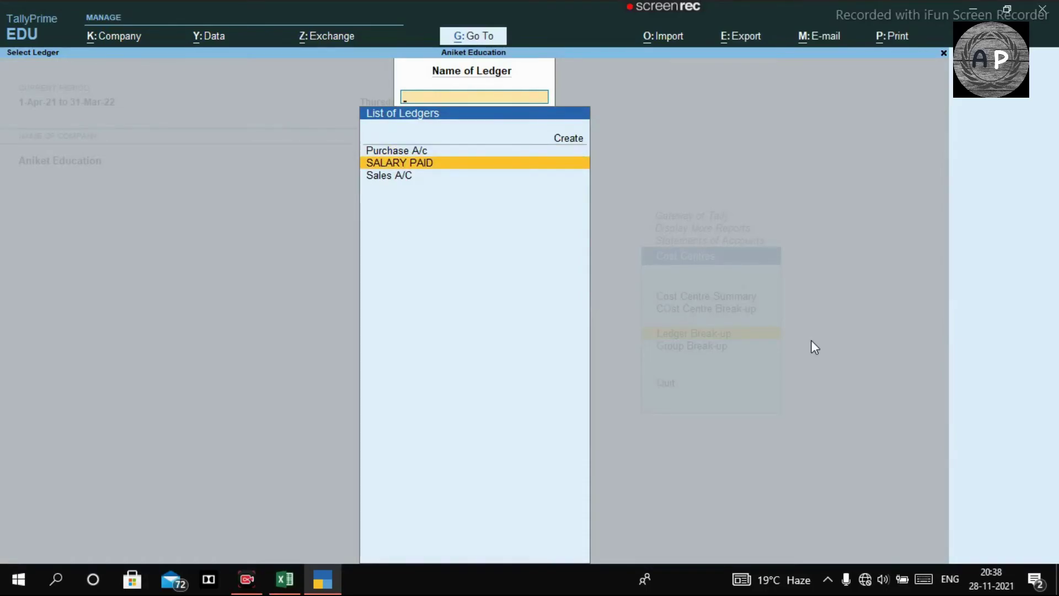
{"action": "key", "text": "Return"}
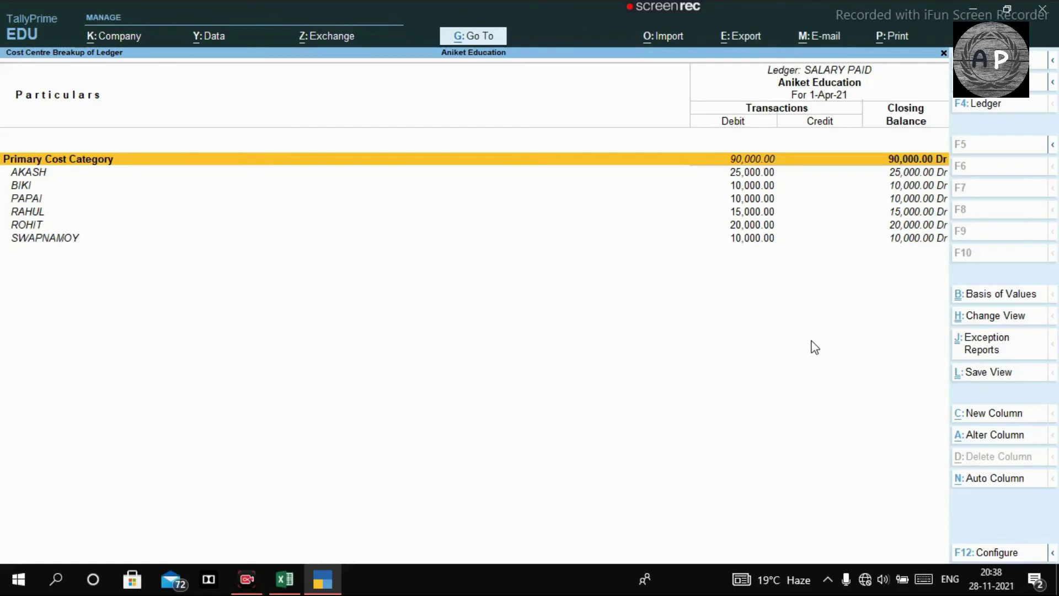
- View the monthly summary of the first listed employee's cost centre, and return to the ledger break-up
{"action": "key", "text": "Down"}
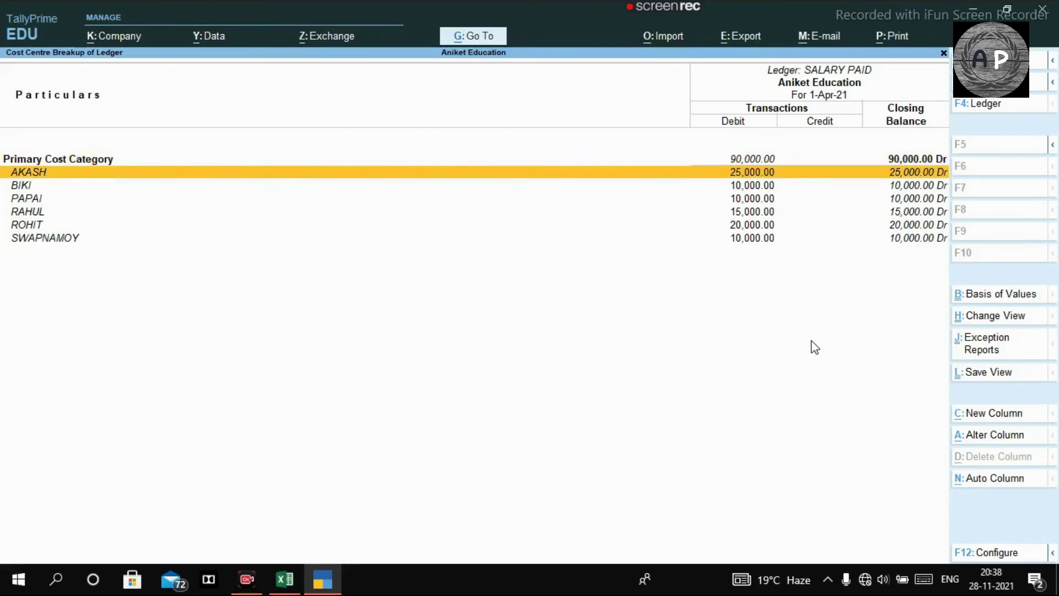
{"action": "key", "text": "Return"}
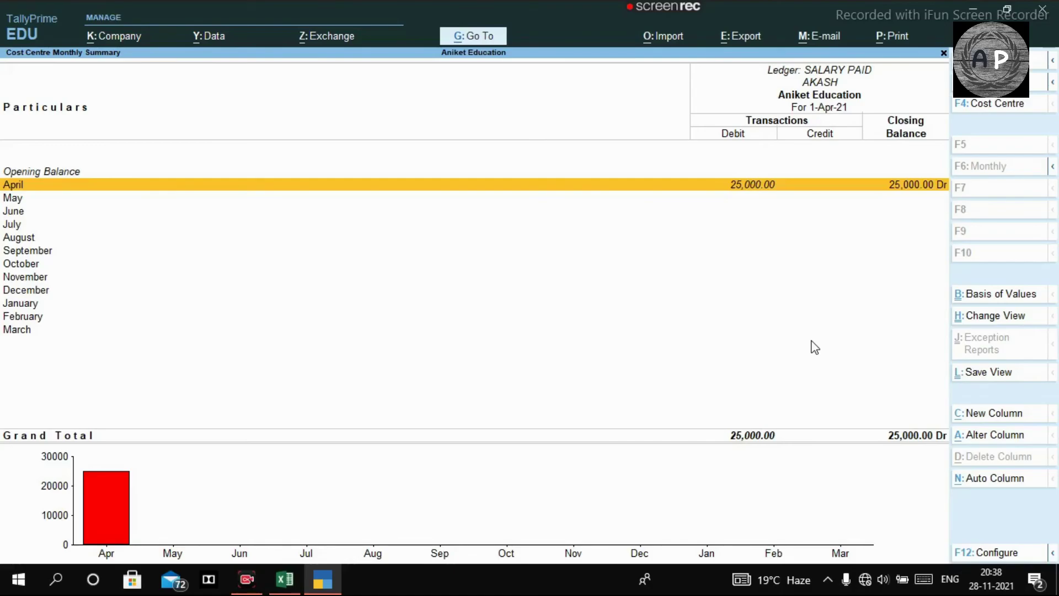
{"action": "key", "text": "Escape"}
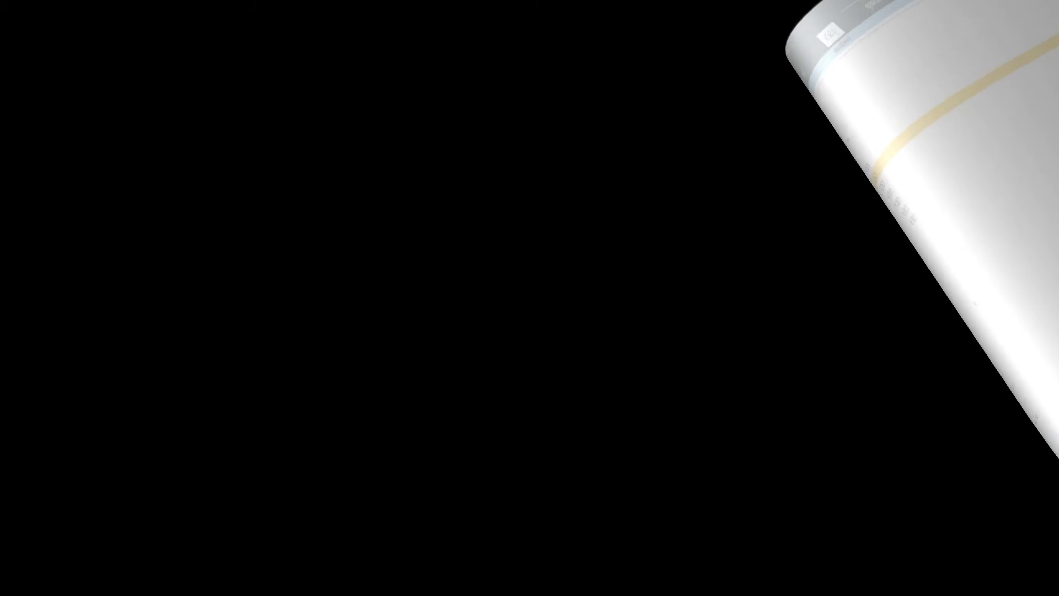